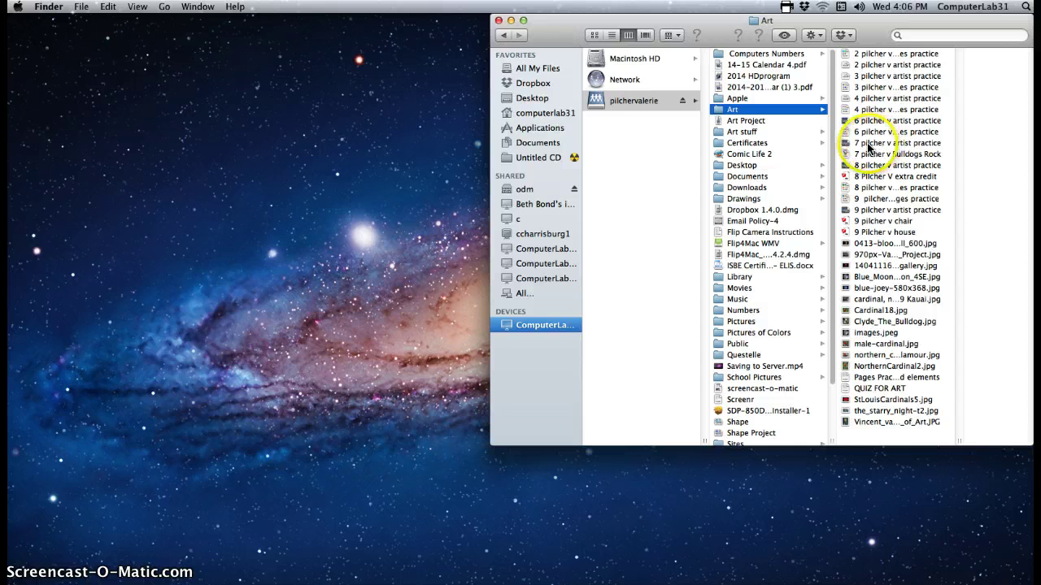
Step: Open the number 7 artist practice document from the Art folder, minimize the file browser and reposition the document window on the desktop
double_click(875, 145)
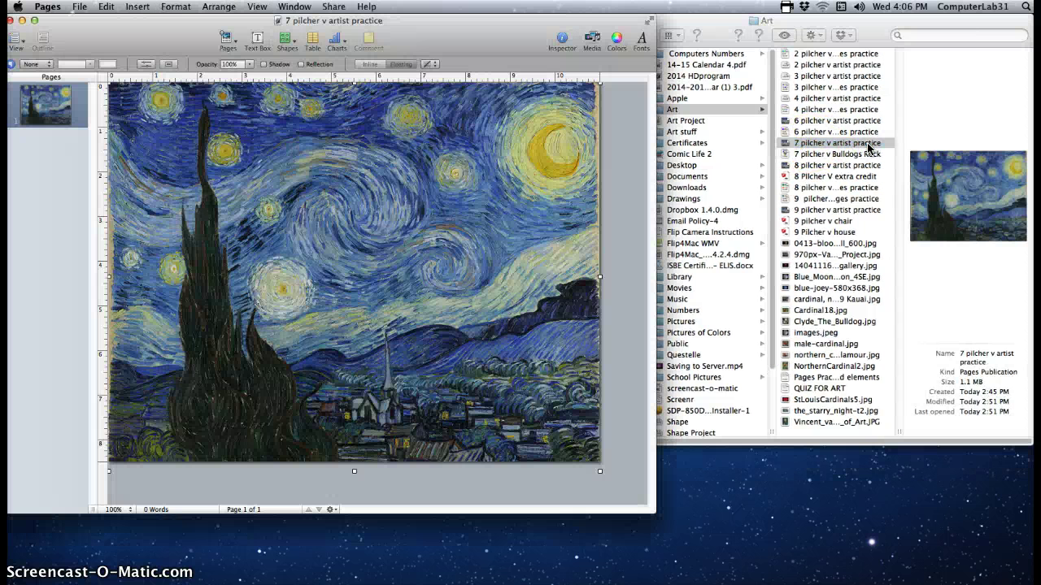
click(673, 24)
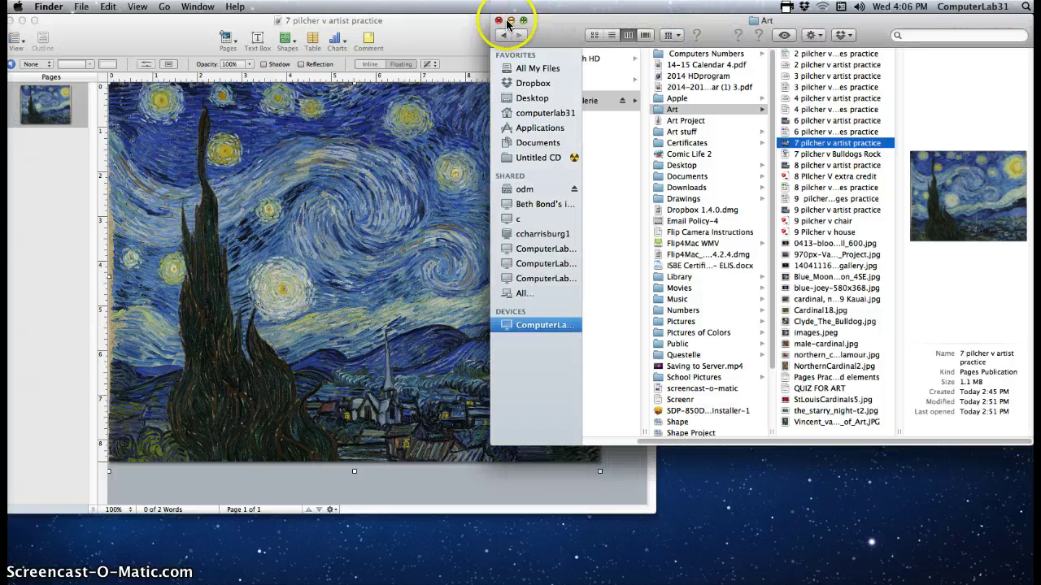
click(509, 21)
drag(506, 27, 615, 34)
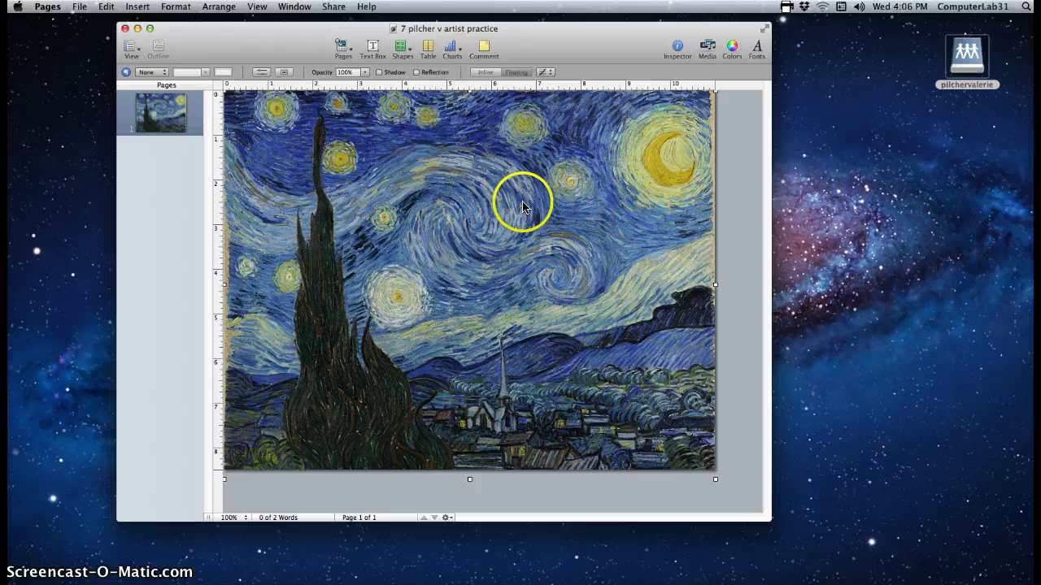
Step: At 300% zoom, trace the crescent moon's inner edge and around its lower tip with the freeform shape tool
click(410, 50)
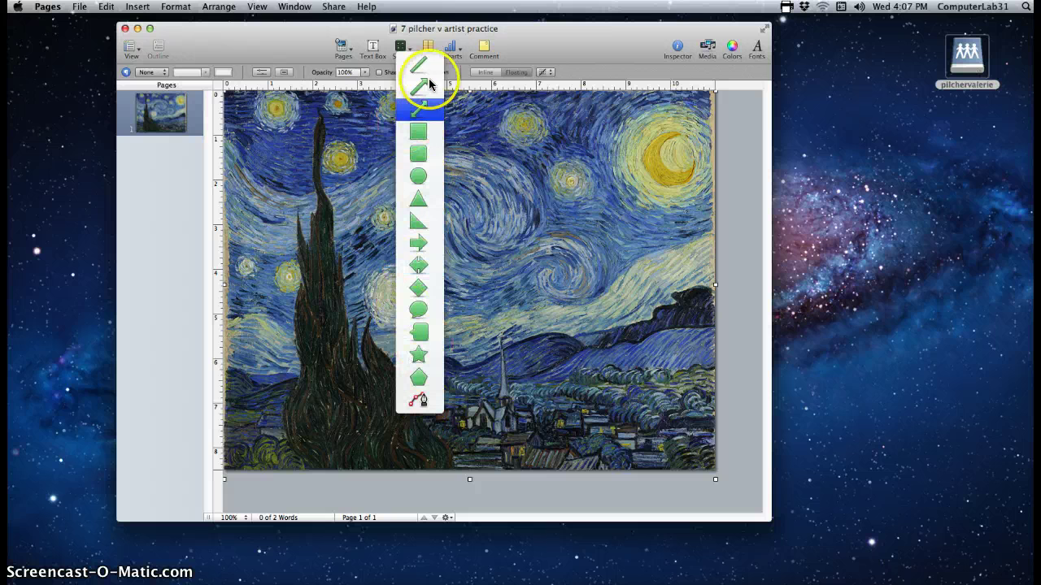
click(405, 49)
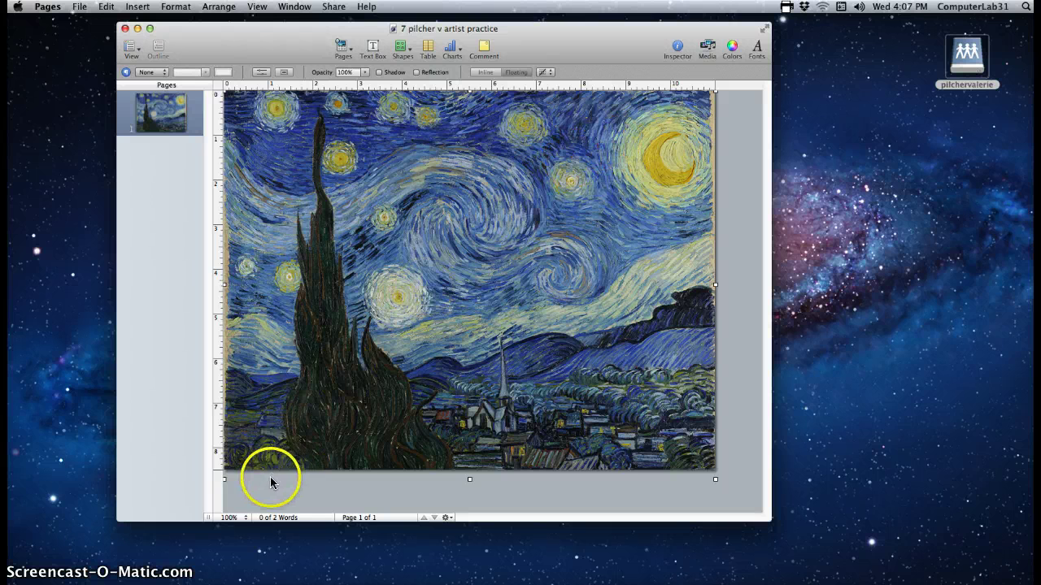
click(237, 523)
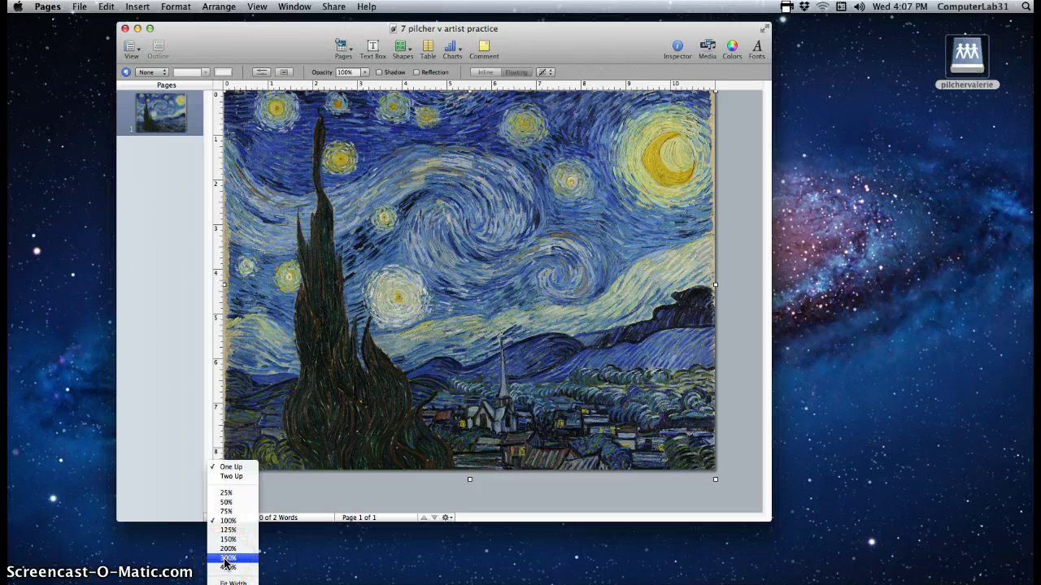
click(227, 559)
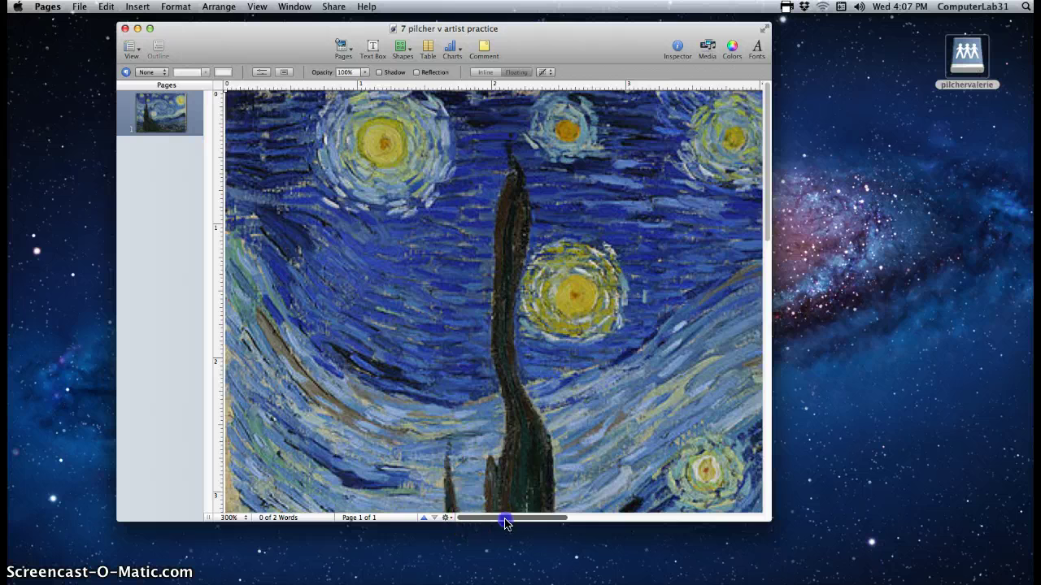
drag(481, 519, 696, 523)
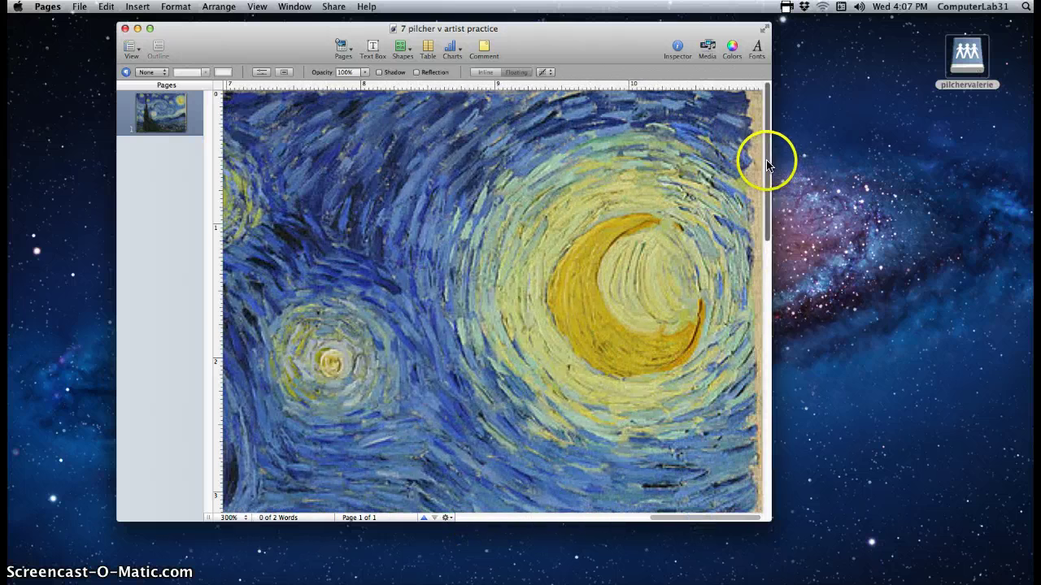
mouse_move(767, 158)
mouse_down()
mouse_move(767, 198)
mouse_move(766, 168)
mouse_move(764, 180)
mouse_up()
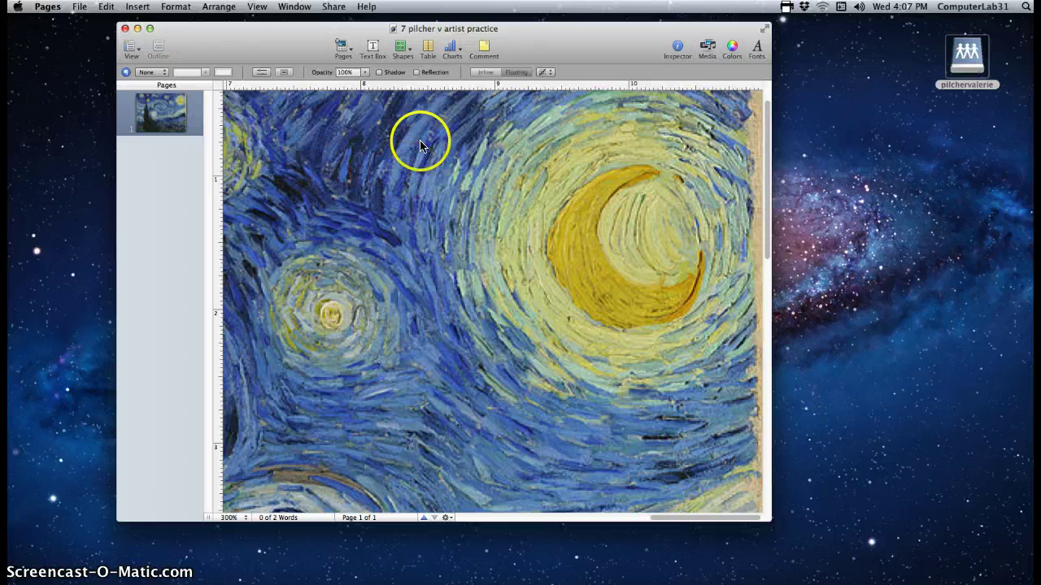
click(409, 54)
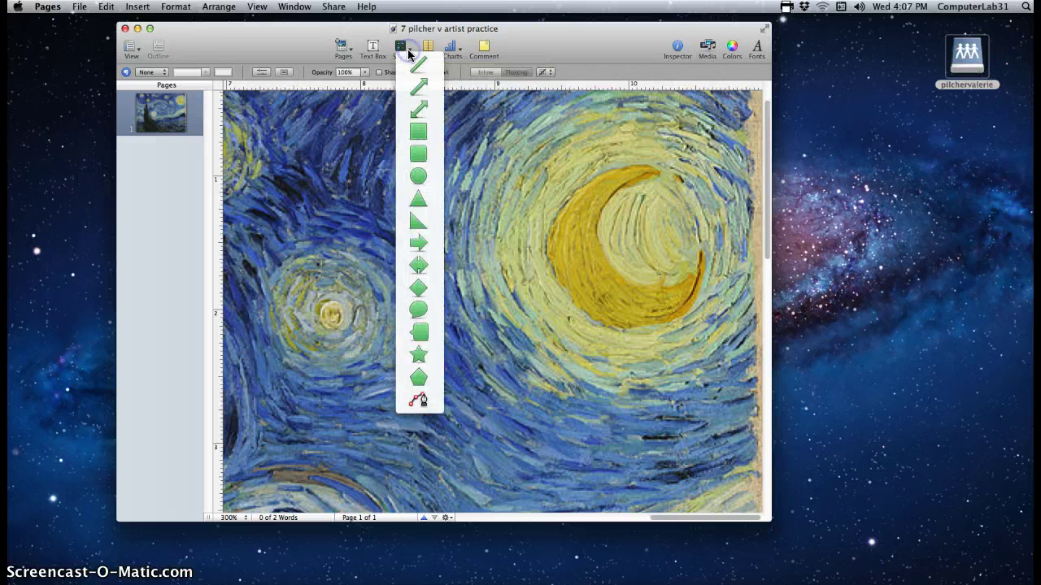
click(417, 403)
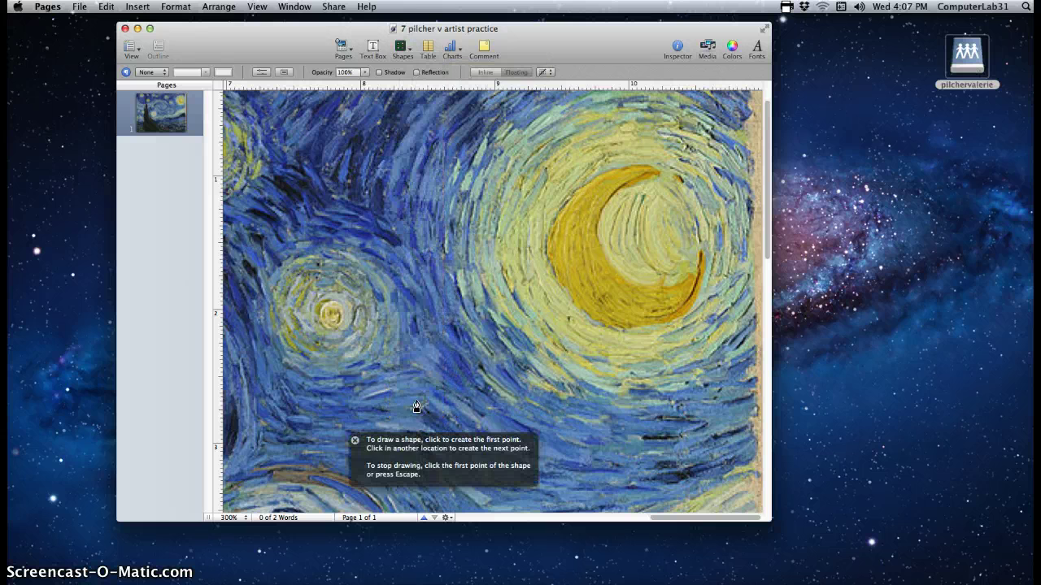
click(605, 202)
click(600, 214)
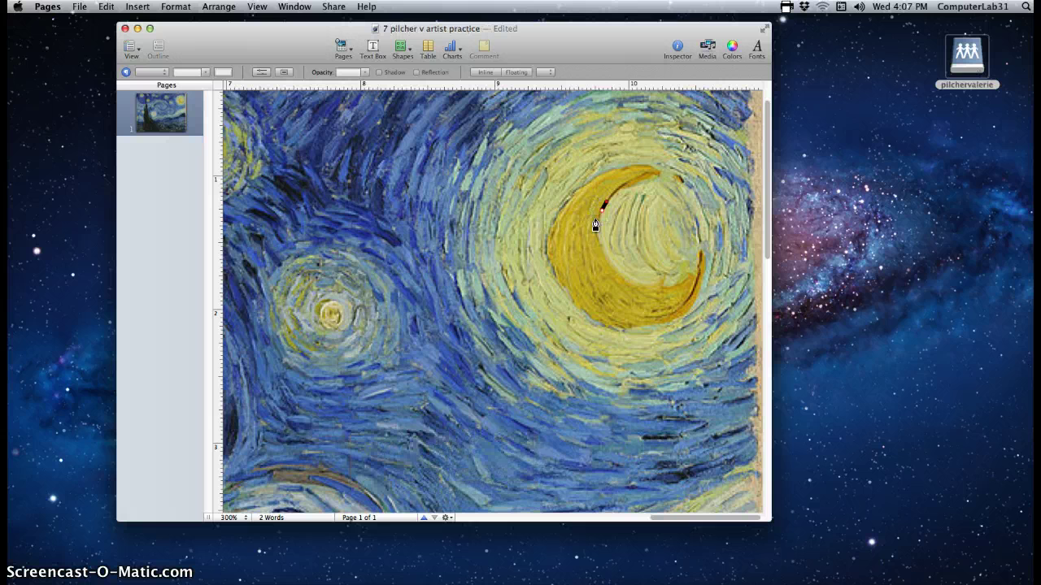
click(598, 220)
click(596, 236)
click(607, 255)
click(610, 266)
click(618, 275)
click(646, 284)
click(661, 284)
click(674, 279)
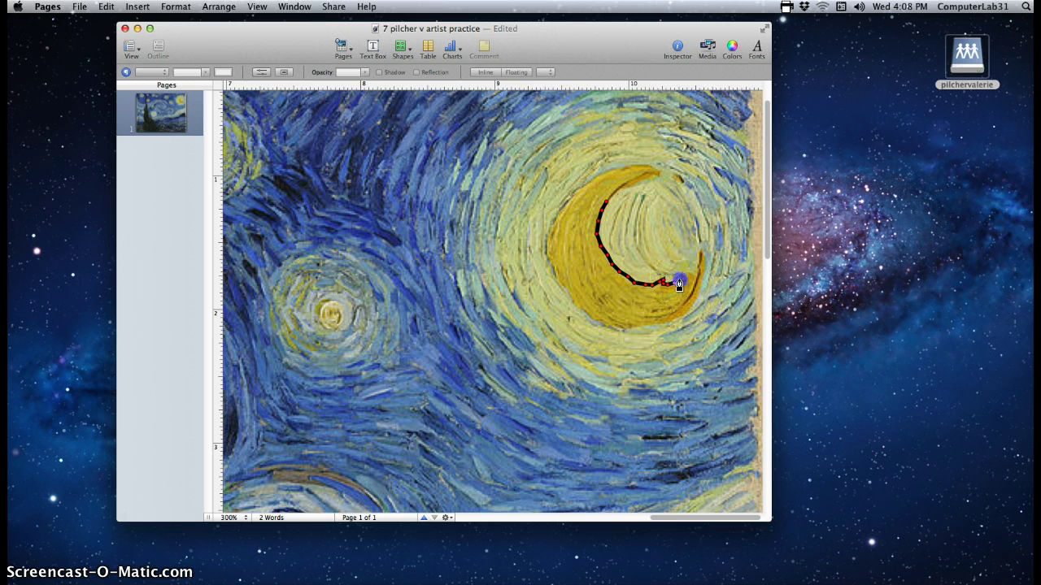
click(685, 278)
click(696, 268)
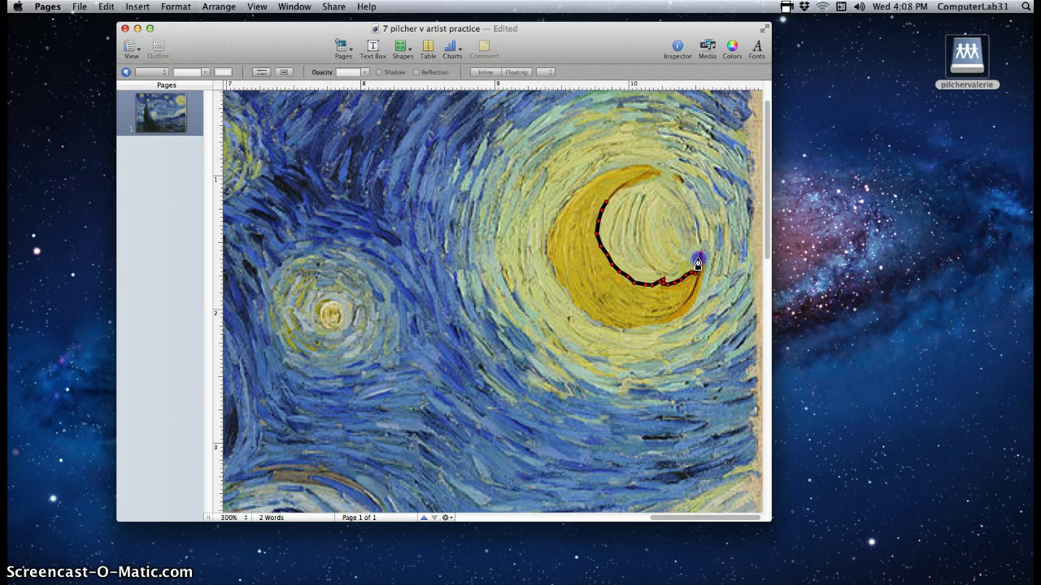
click(699, 255)
click(702, 274)
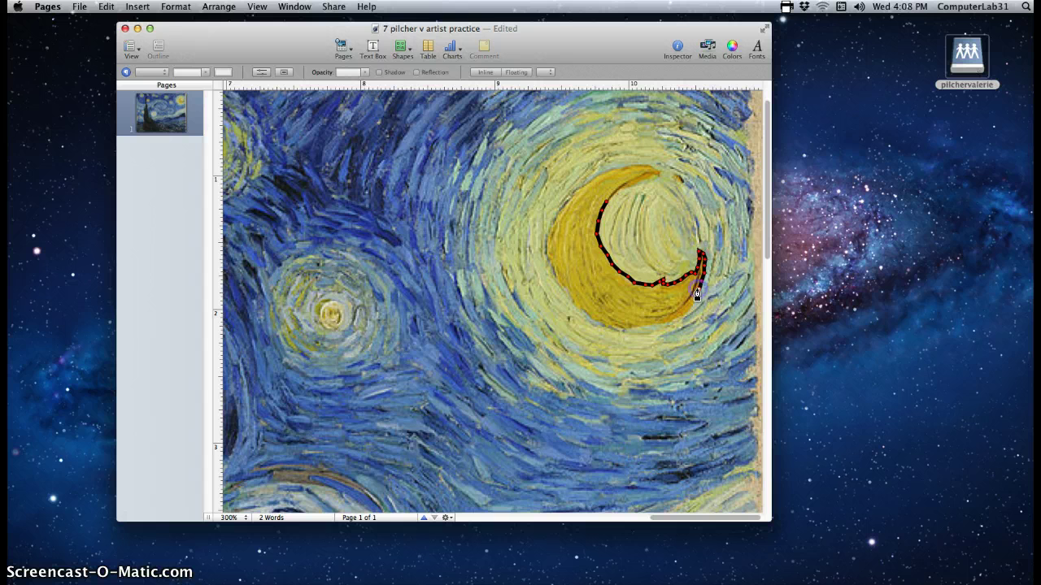
click(693, 302)
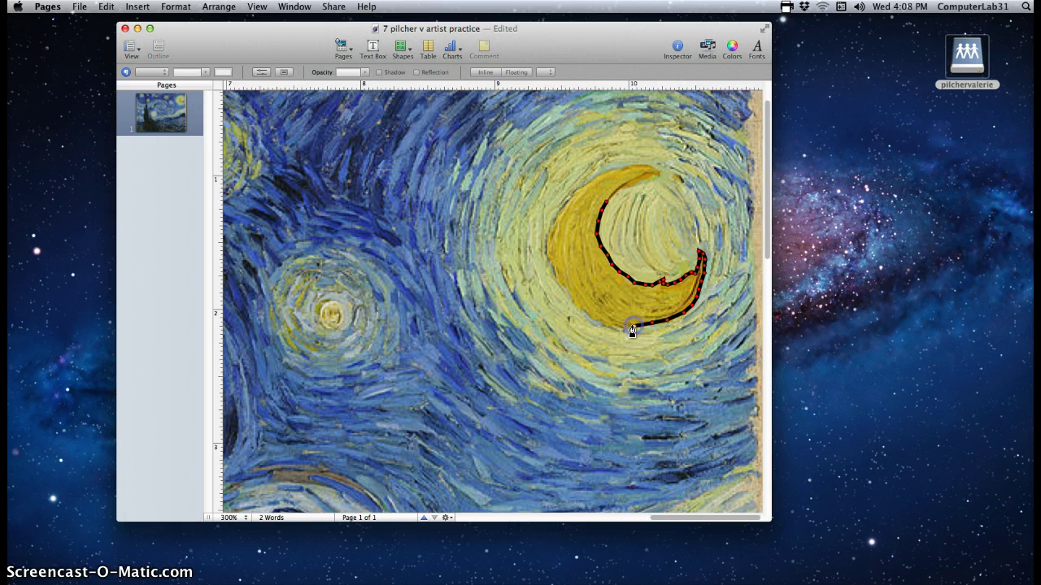
Step: Add a stray outline point in the sky away from the moon and undo it
click(479, 306)
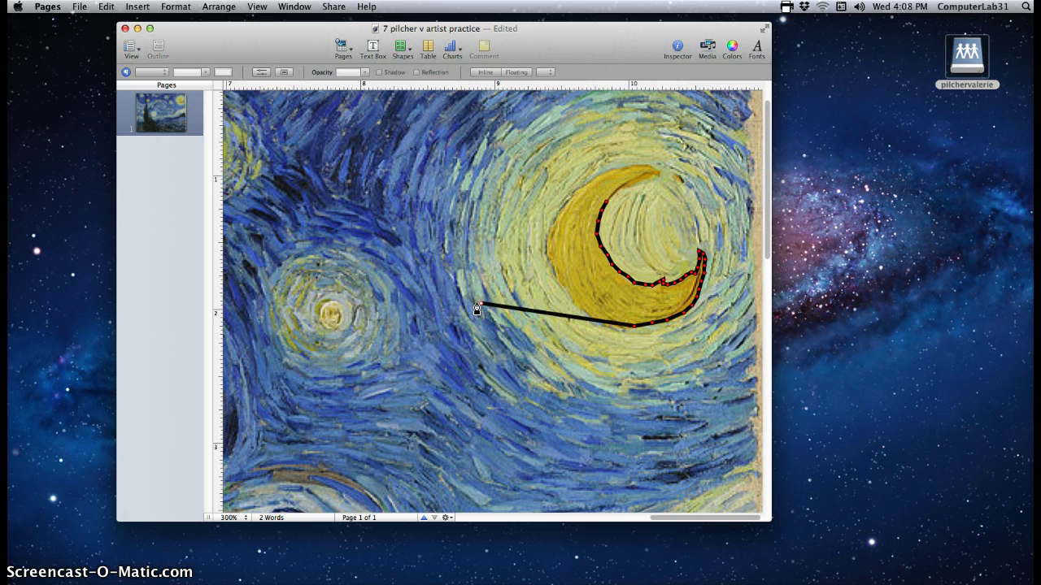
drag(459, 298, 96, 12)
click(106, 6)
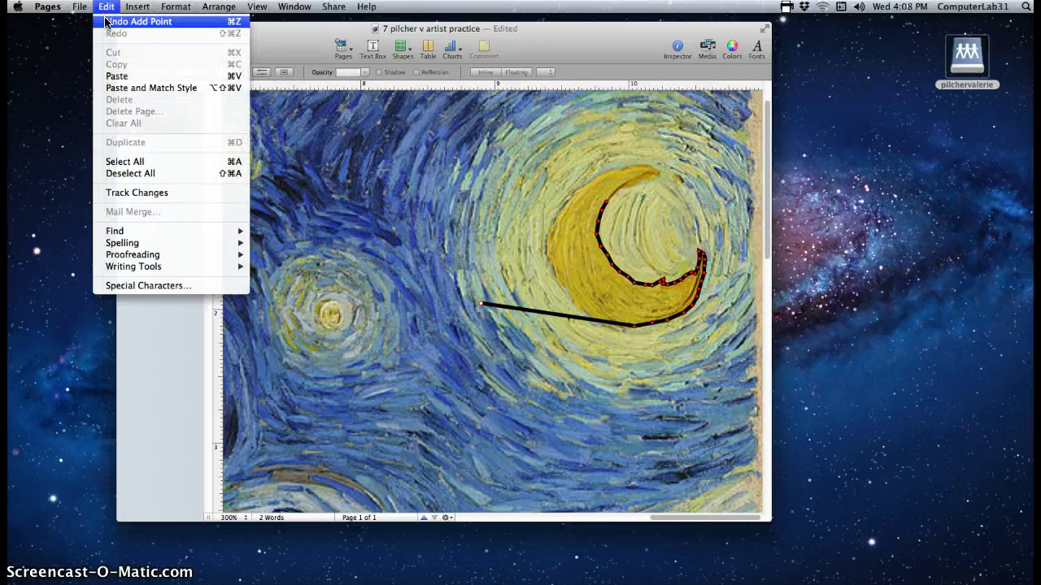
click(105, 22)
Step: Continue the freeform outline along the moon's outer edge and around its upper tip, and close it at the starting point
mouse_move(544, 269)
mouse_down()
mouse_move(596, 298)
mouse_move(608, 330)
mouse_move(623, 331)
mouse_move(583, 319)
mouse_move(560, 287)
mouse_up()
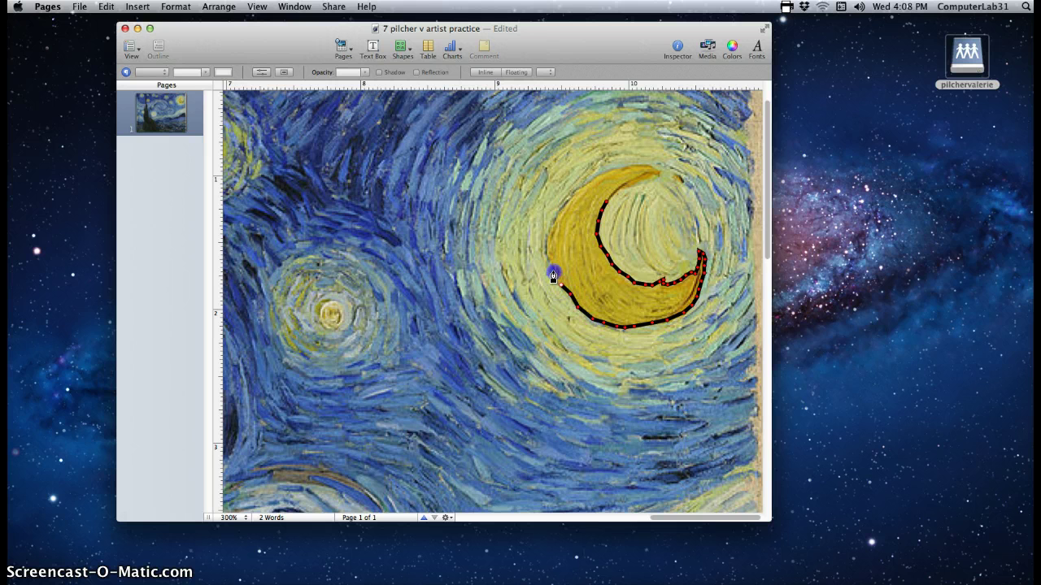
click(546, 257)
mouse_move(544, 245)
mouse_down()
mouse_move(561, 209)
mouse_move(541, 243)
mouse_move(571, 247)
mouse_move(560, 254)
mouse_move(538, 245)
mouse_move(545, 242)
mouse_up()
mouse_move(547, 259)
mouse_down()
mouse_move(561, 210)
mouse_move(595, 174)
mouse_move(637, 165)
mouse_move(656, 176)
mouse_move(609, 203)
mouse_up()
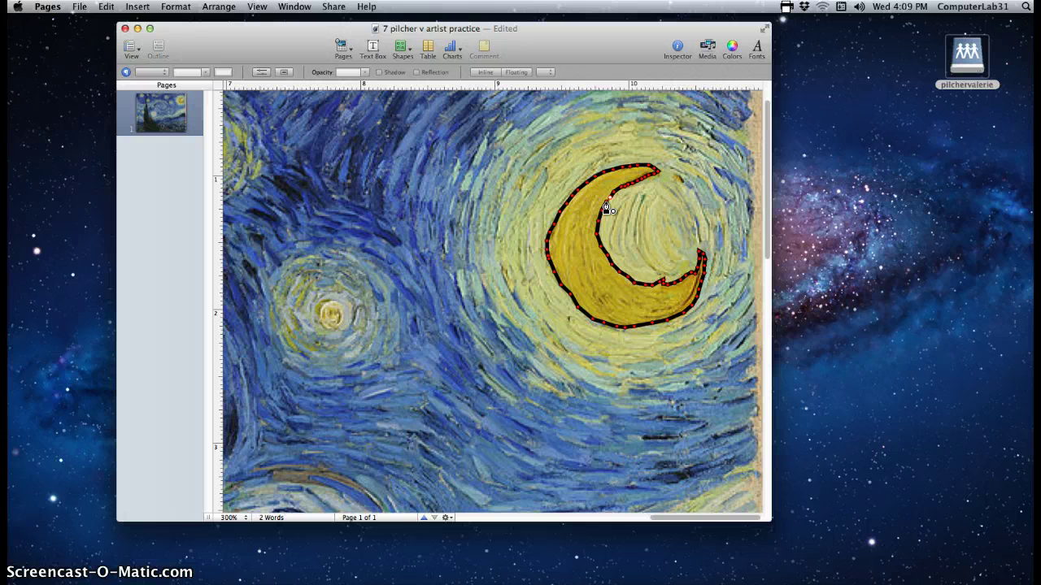
click(633, 205)
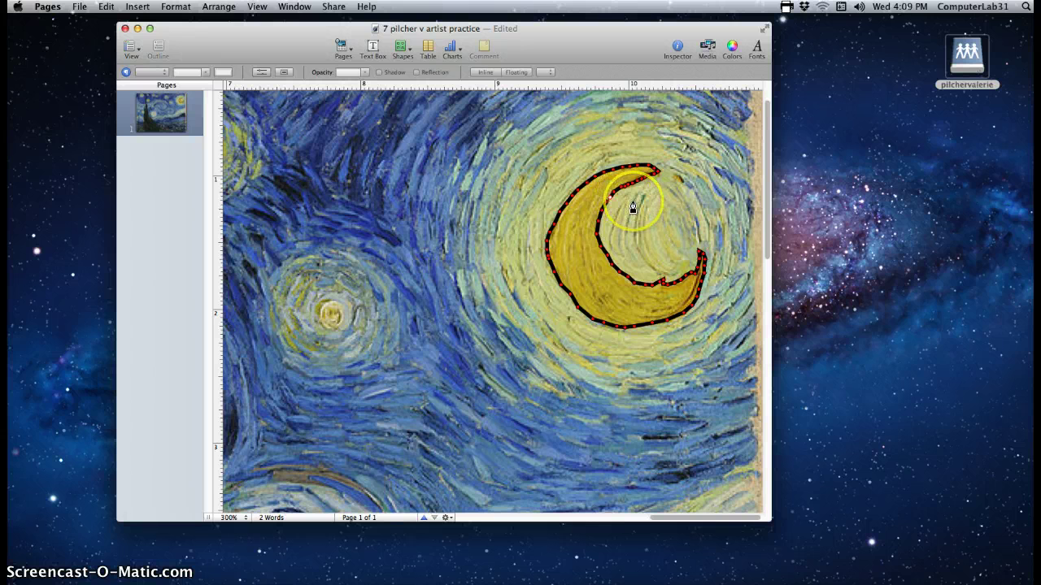
click(632, 206)
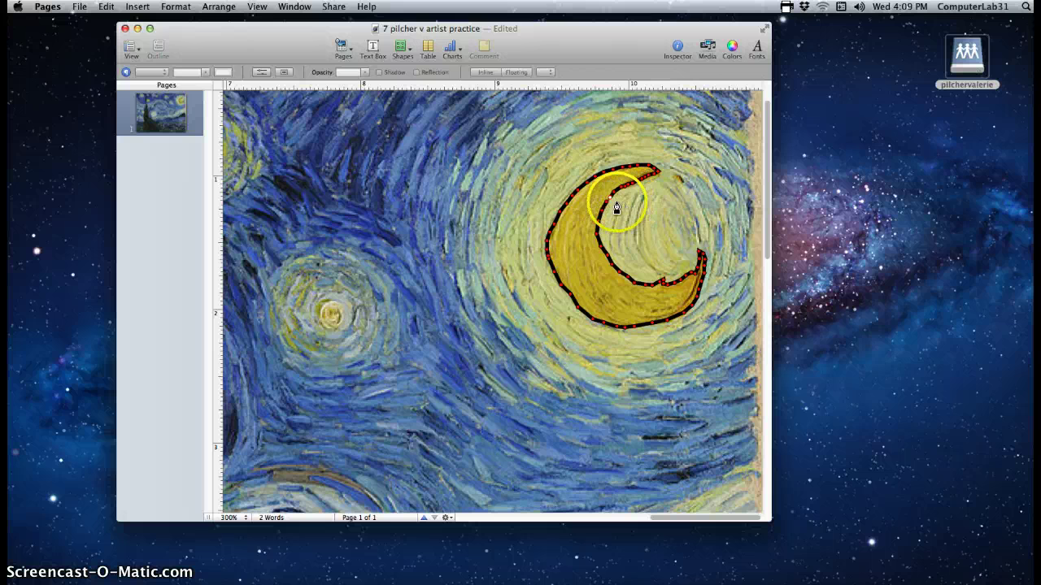
click(606, 207)
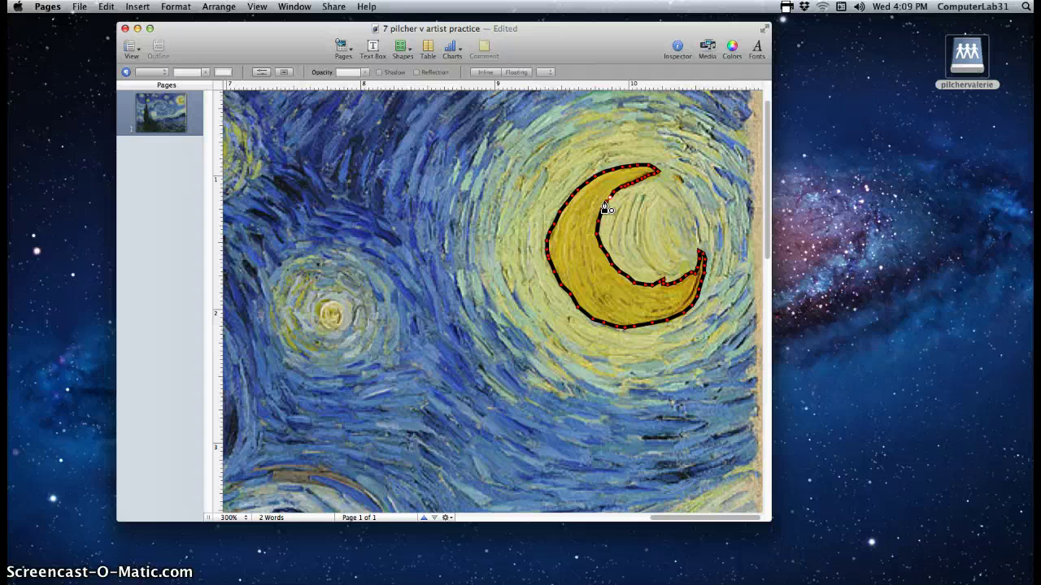
key(Return)
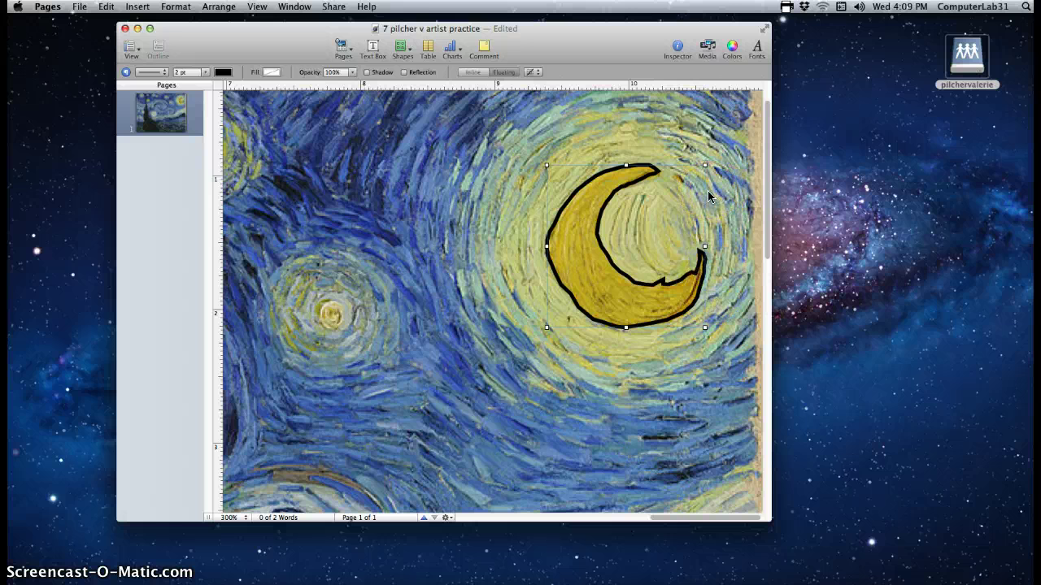
Step: Move the moon outline off the painted crescent and place it back over the crescent
click(623, 183)
drag(577, 168, 521, 171)
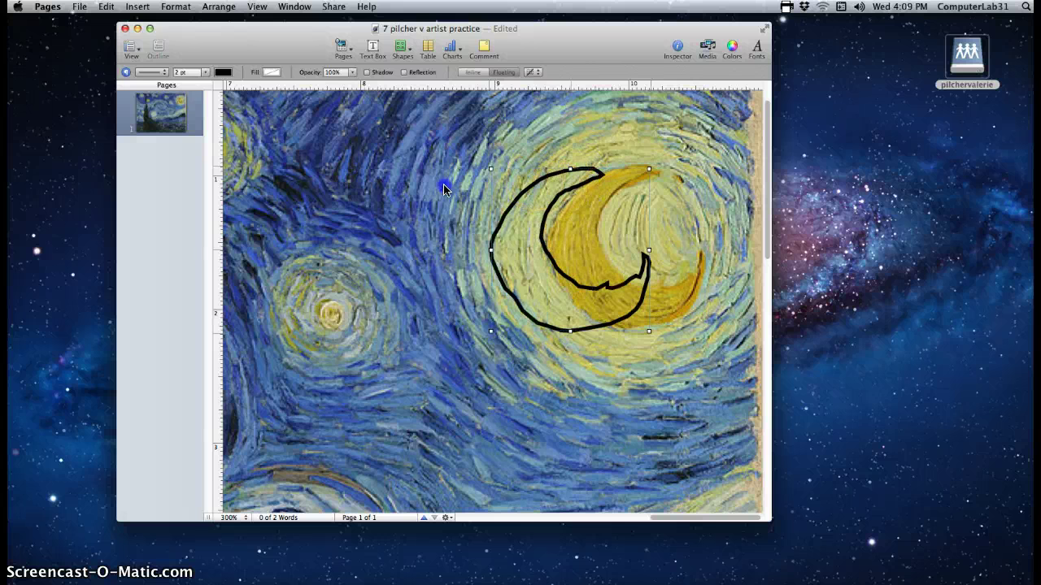
mouse_move(444, 190)
mouse_down()
mouse_move(349, 158)
mouse_move(418, 135)
mouse_move(592, 182)
mouse_up()
click(591, 188)
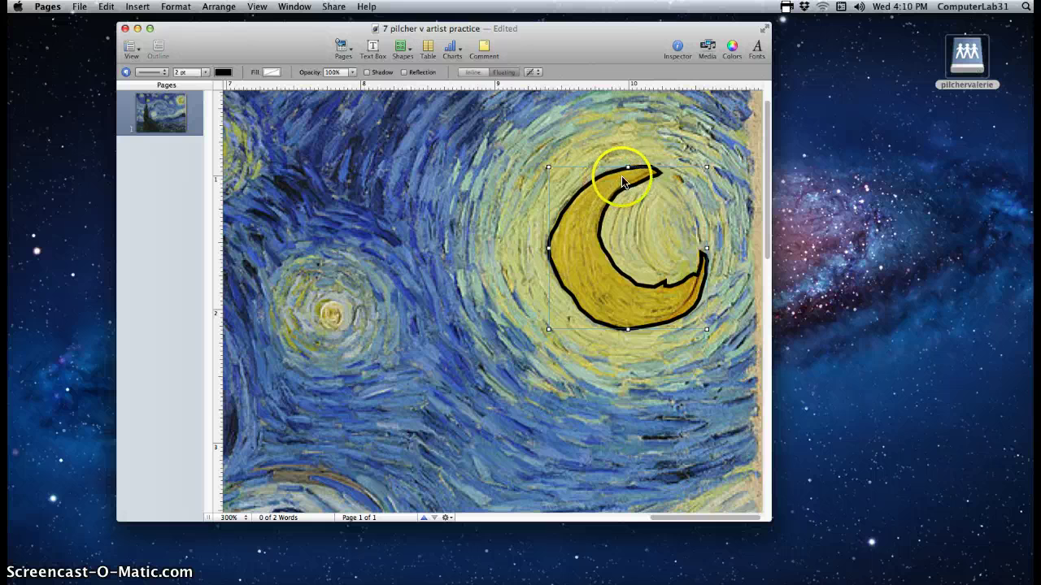
Step: Return the page to 100% zoom and apply a Color Fill to the moon shape in the graphic inspector
click(236, 518)
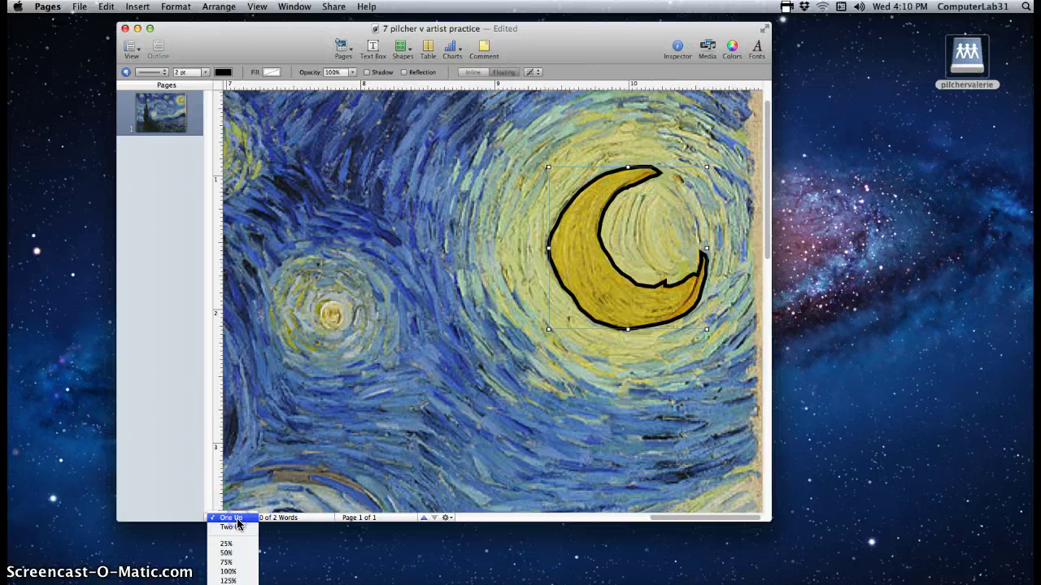
click(231, 574)
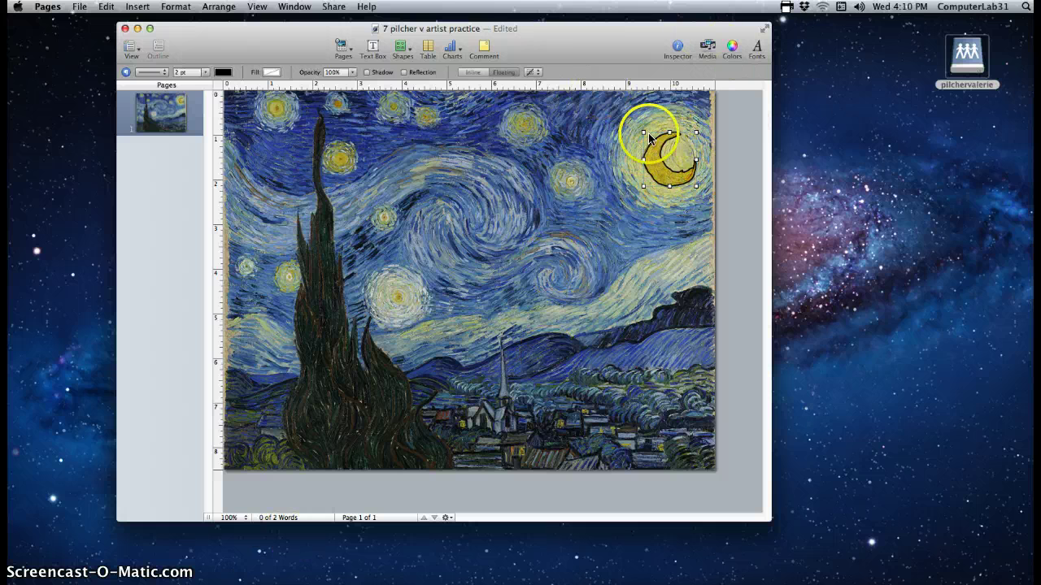
click(675, 50)
drag(767, 106, 846, 103)
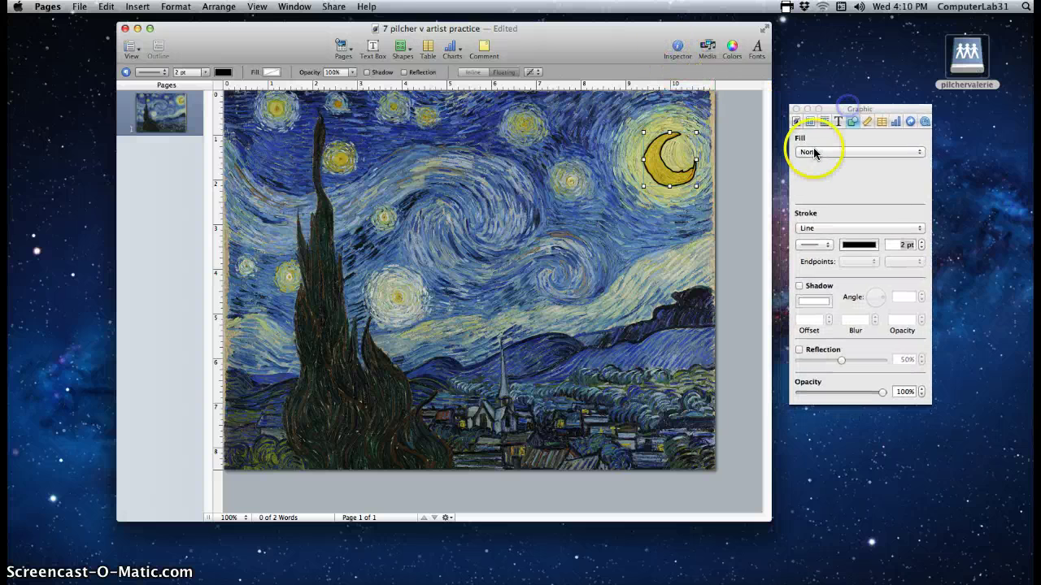
click(814, 153)
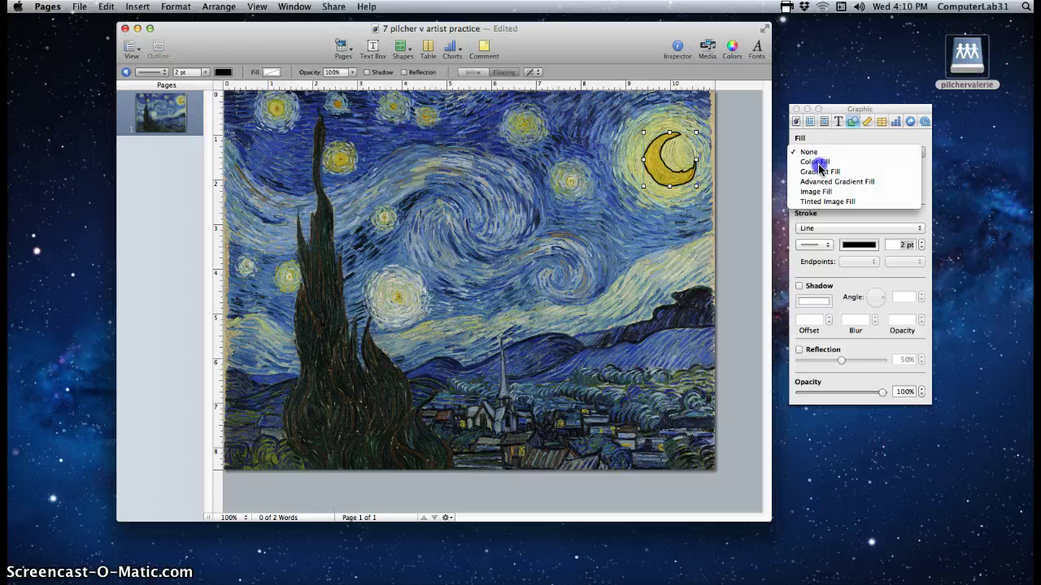
click(816, 163)
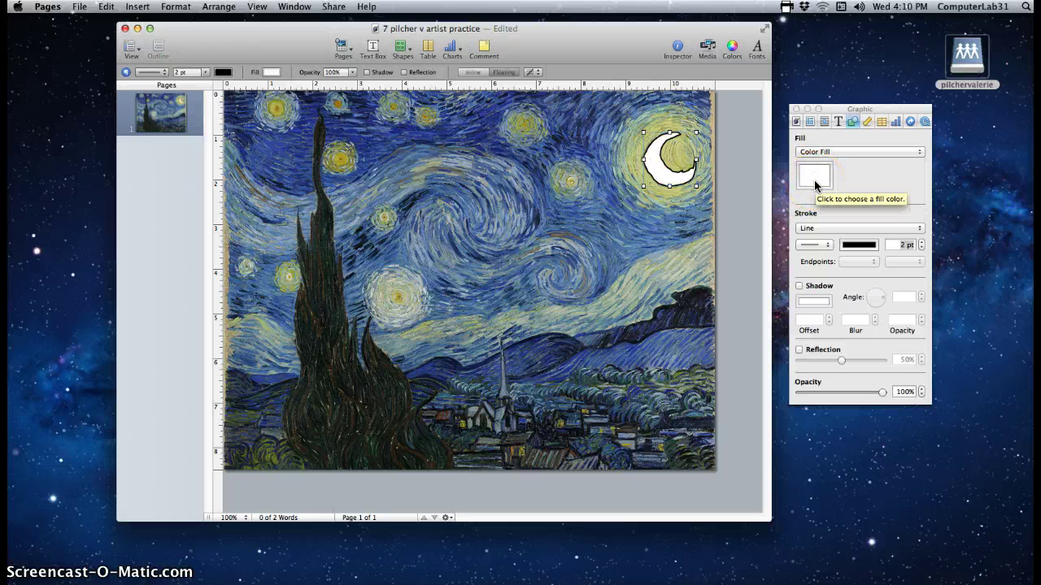
Step: Try Licorice as the moon shape's fill color and settle on Midnight
click(813, 184)
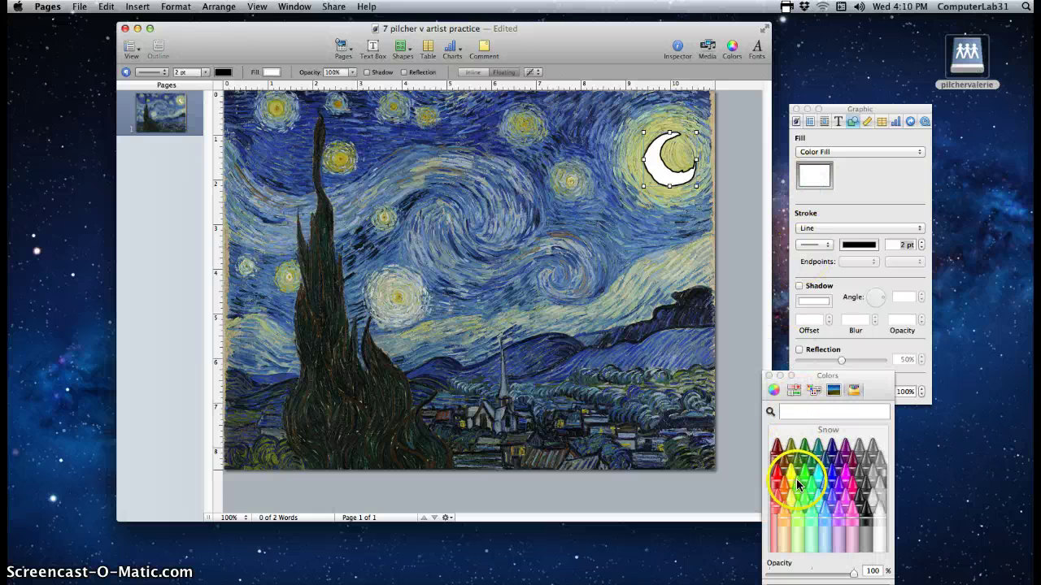
drag(797, 485, 866, 518)
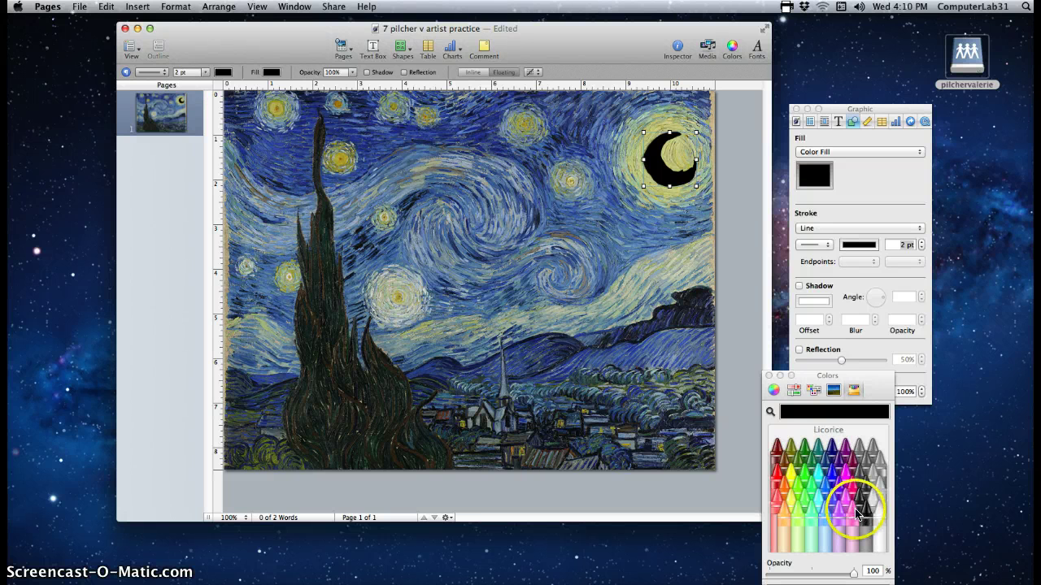
click(834, 449)
Step: Change the moon shape's fill to Advanced Gradient Fill and color the gradient's first stop light yellow
click(838, 122)
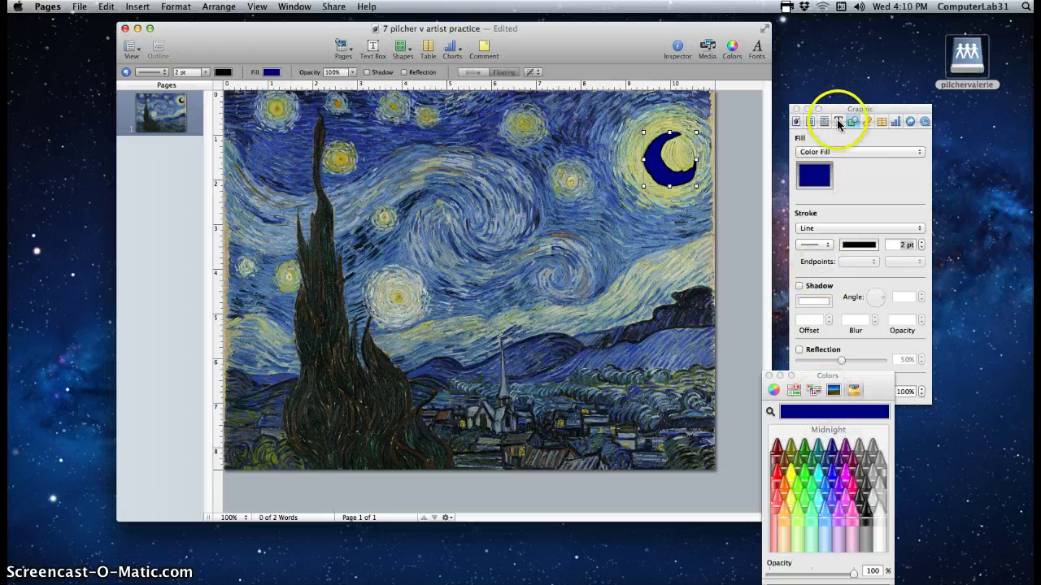
click(838, 153)
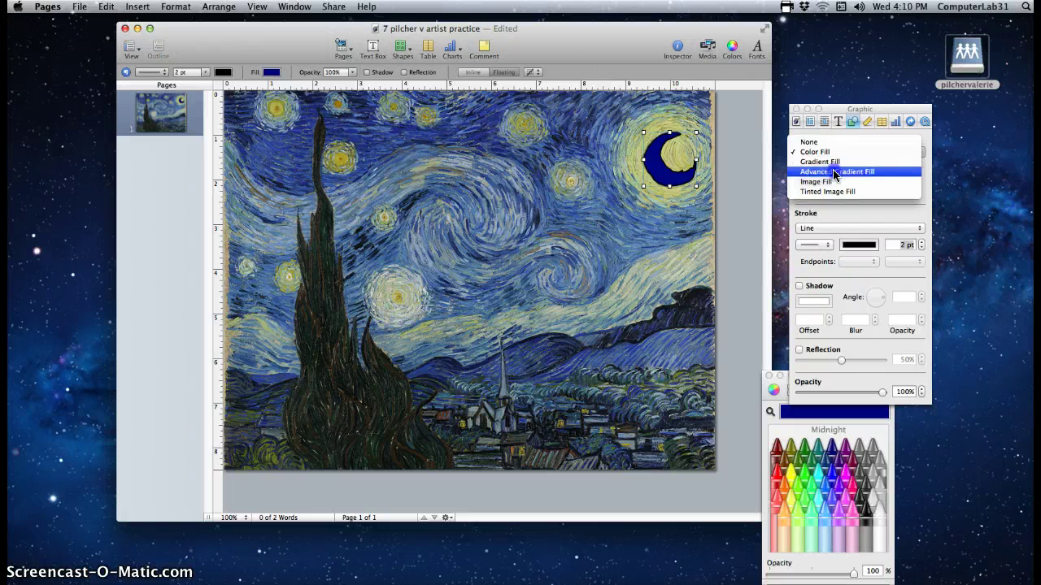
click(833, 172)
click(837, 205)
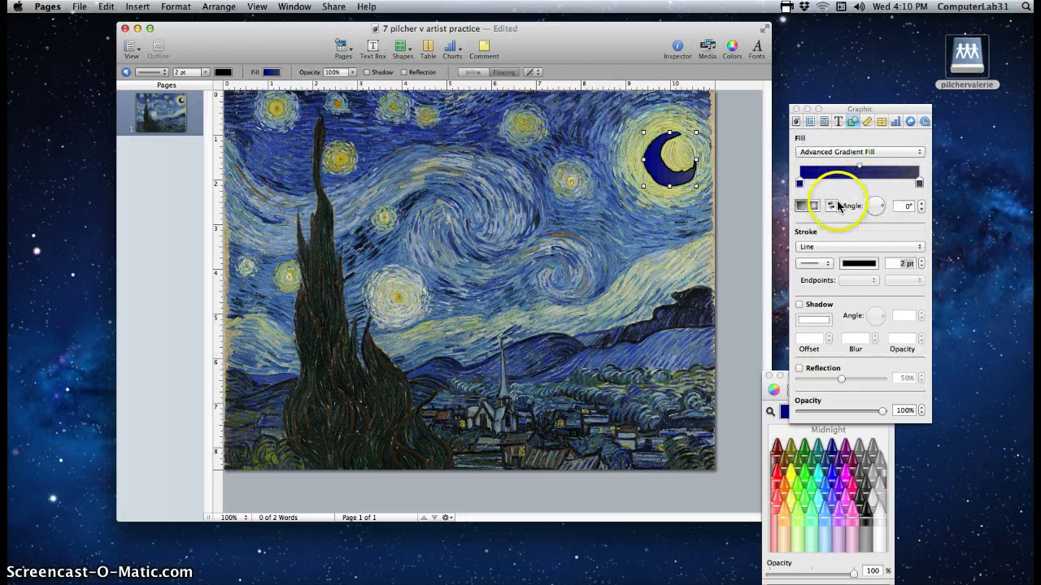
click(800, 183)
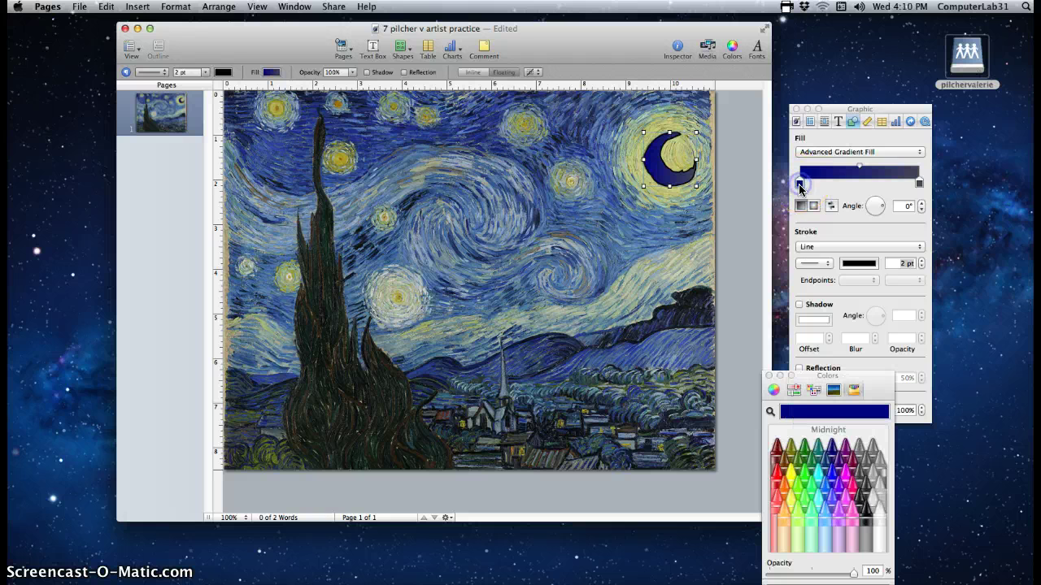
click(794, 513)
Step: Add a stop near the middle of the gradient, try Banana for it and settle on a brighter yellow
drag(834, 184, 856, 183)
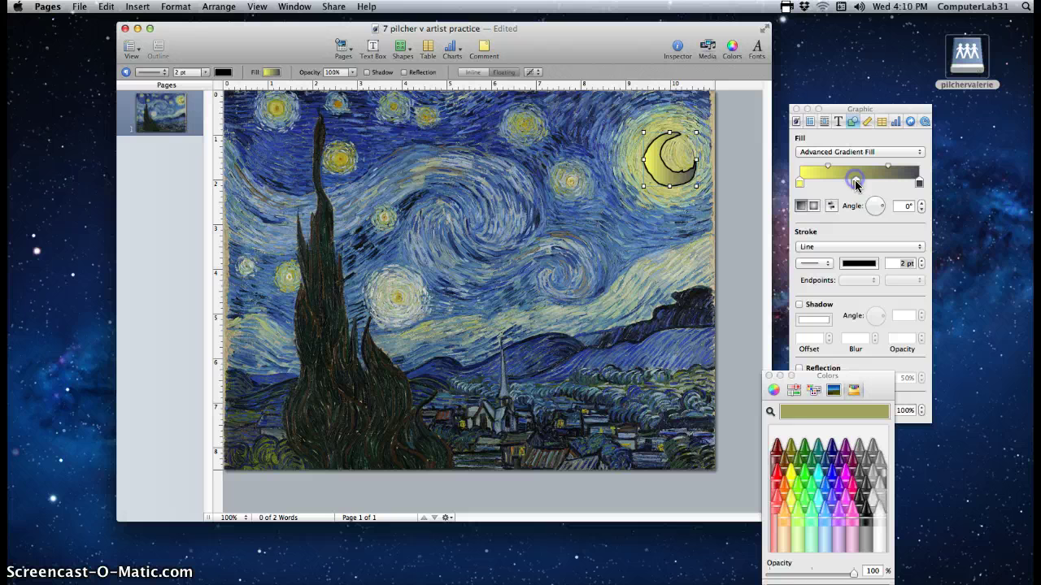
click(790, 493)
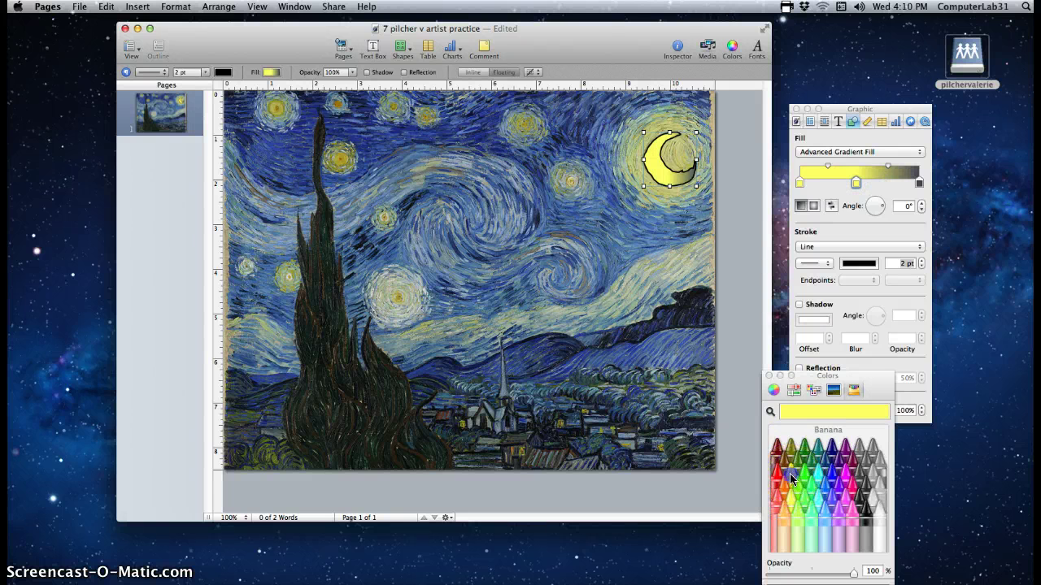
click(792, 476)
Step: Color the gradient's last stop Snow and rotate the gradient angle to 93°
click(919, 183)
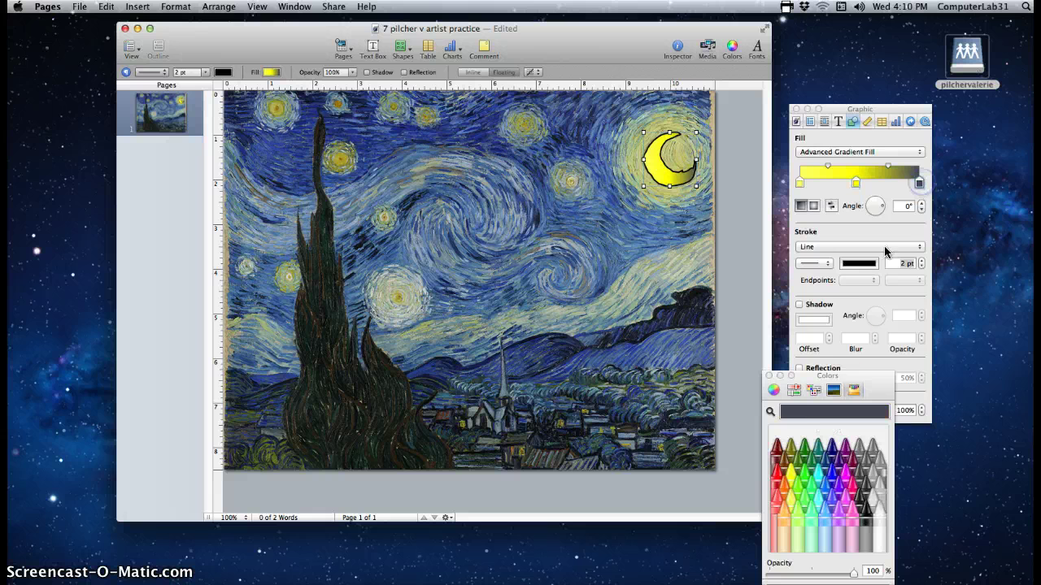
click(879, 509)
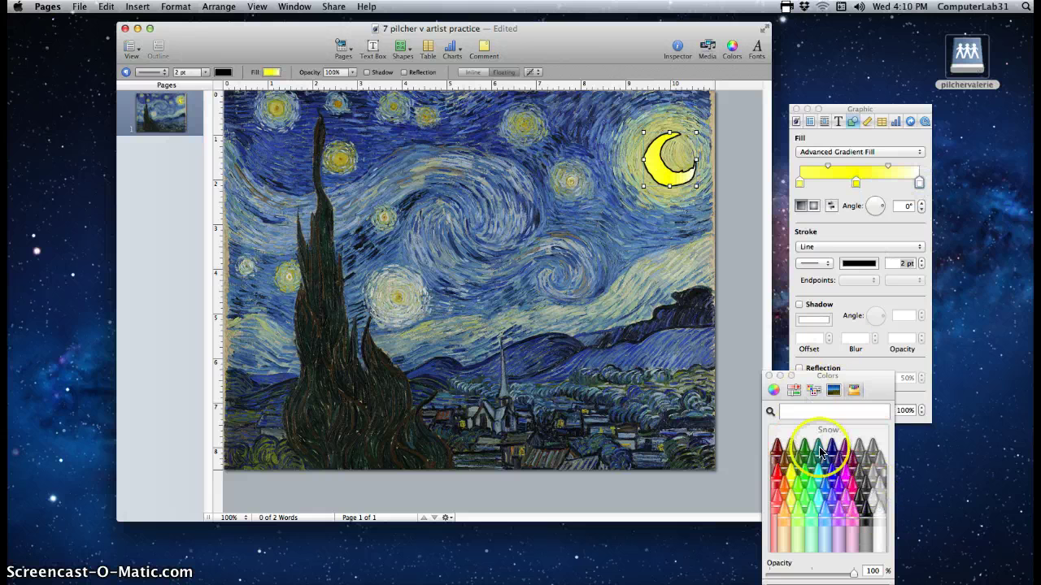
click(882, 209)
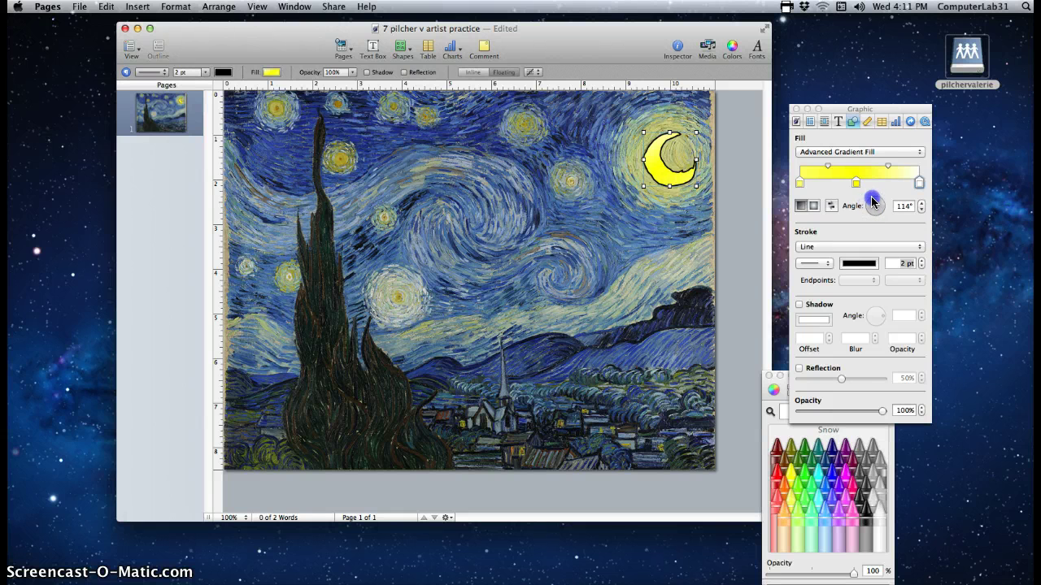
Step: Try an Image Fill on the moon shape with the Blue_Moon picture from the Art folder, and undo it
click(854, 151)
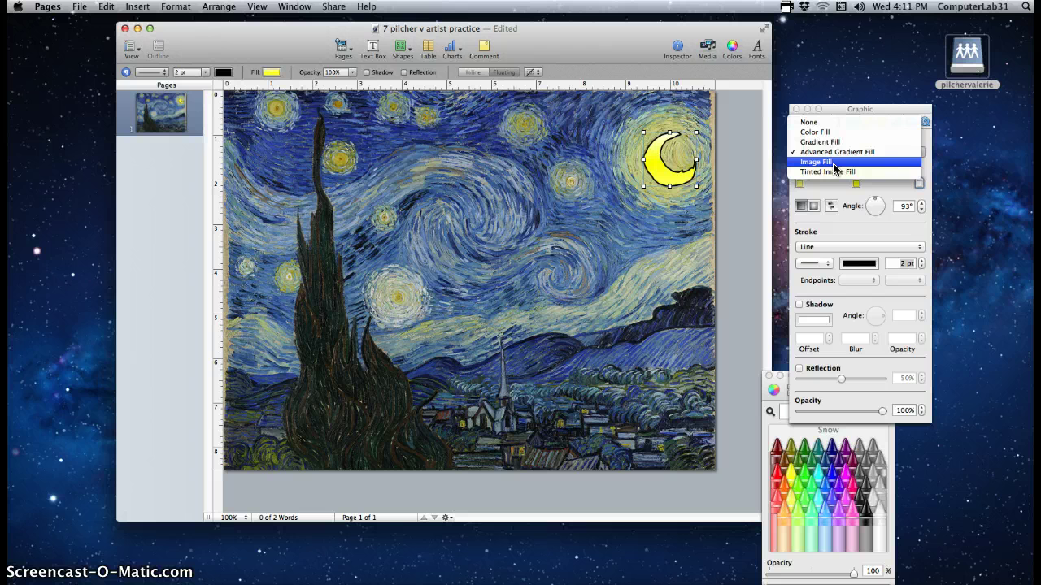
click(833, 166)
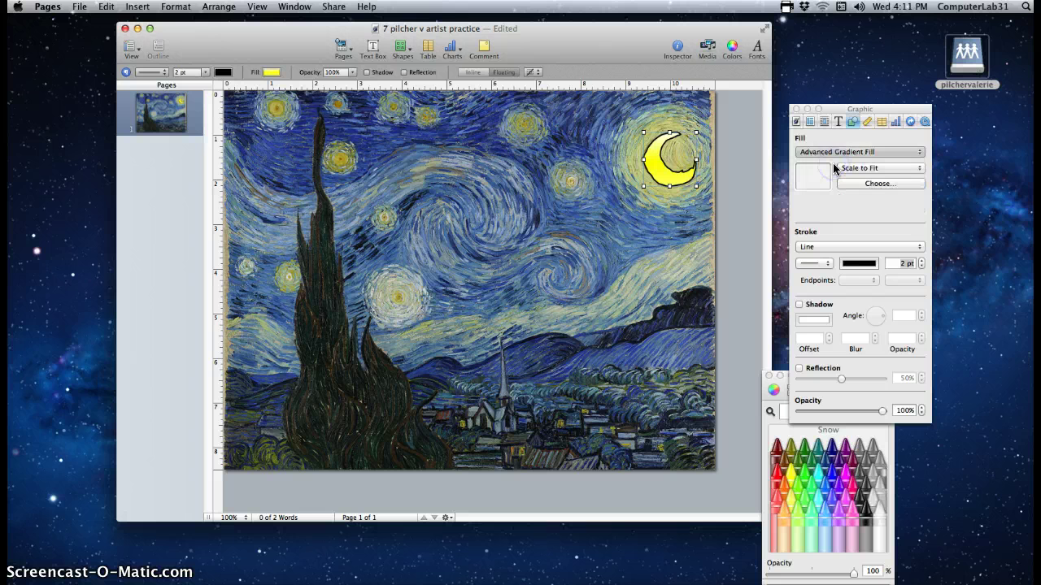
click(606, 108)
drag(606, 108, 381, 78)
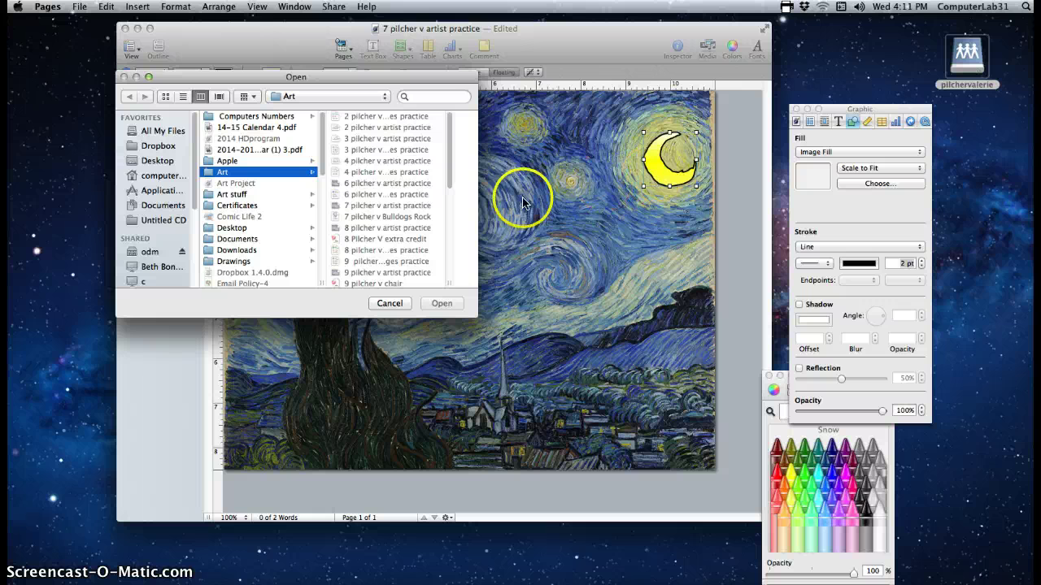
drag(450, 166, 439, 268)
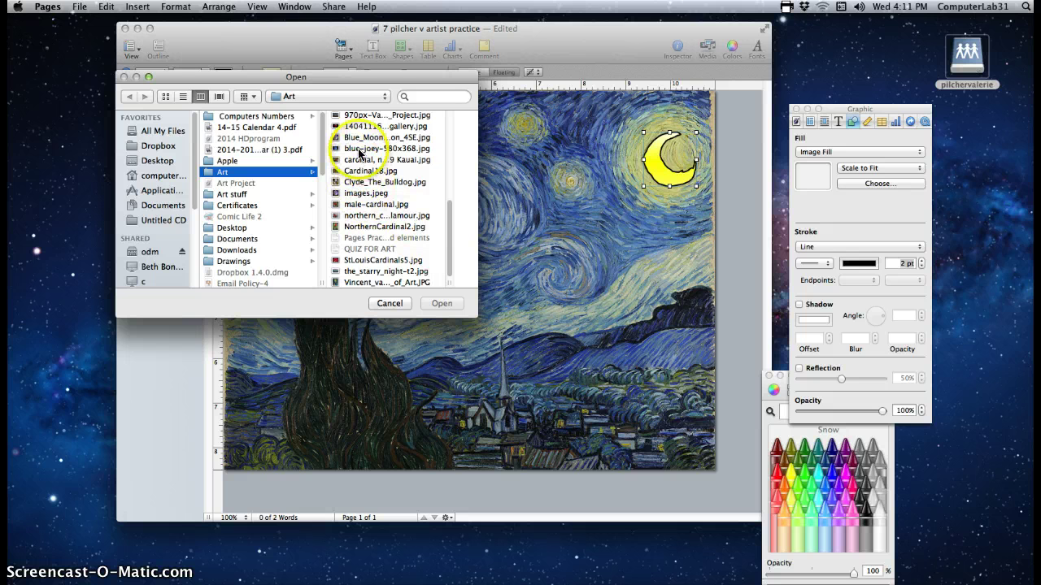
click(364, 141)
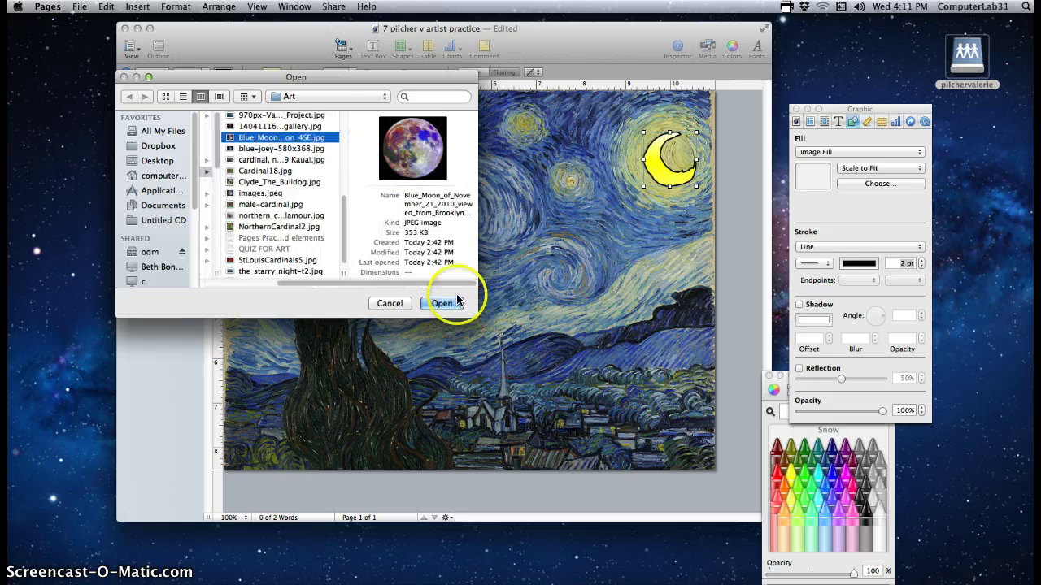
click(448, 304)
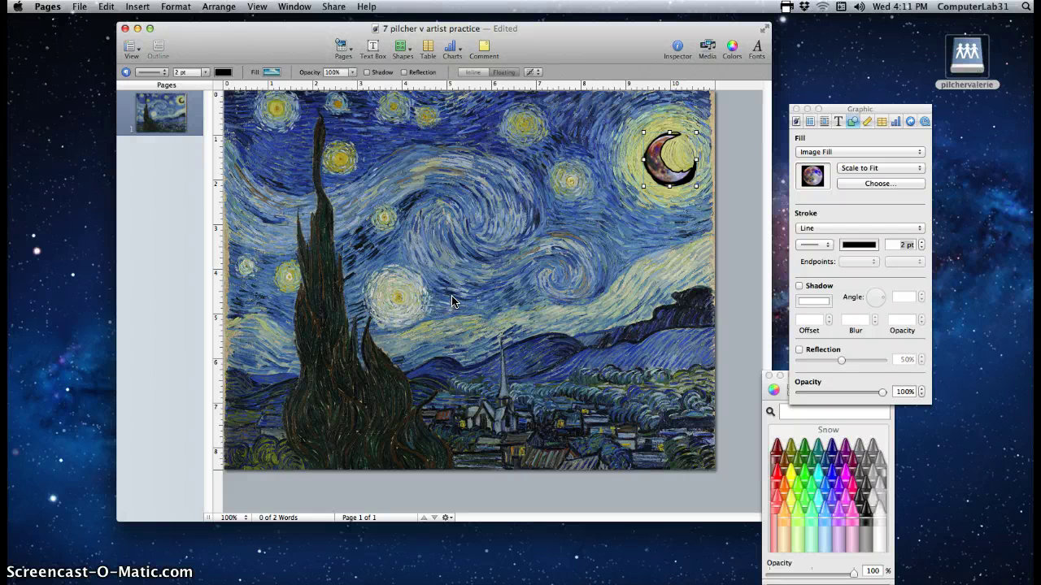
click(108, 10)
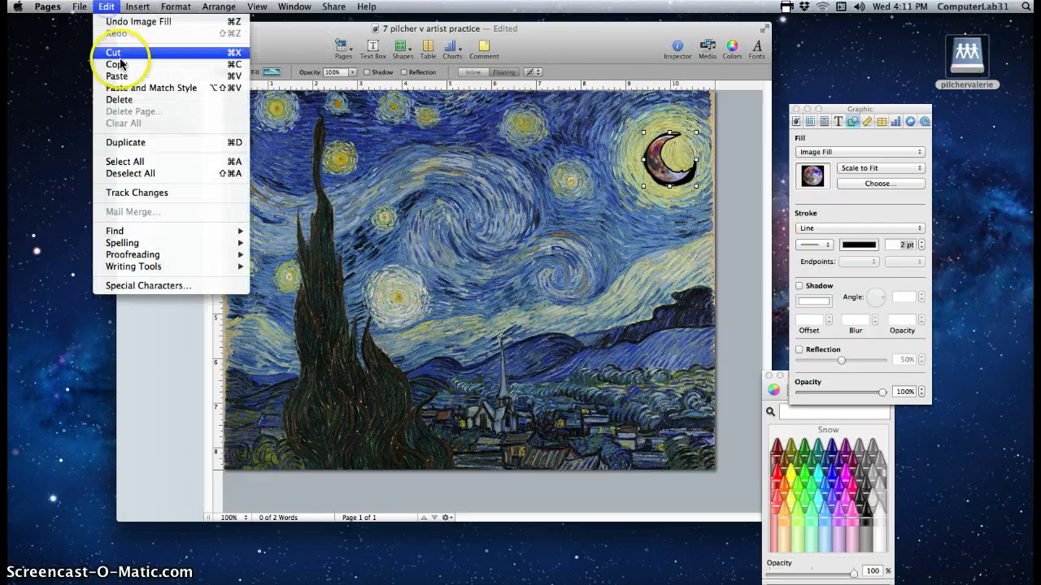
click(120, 22)
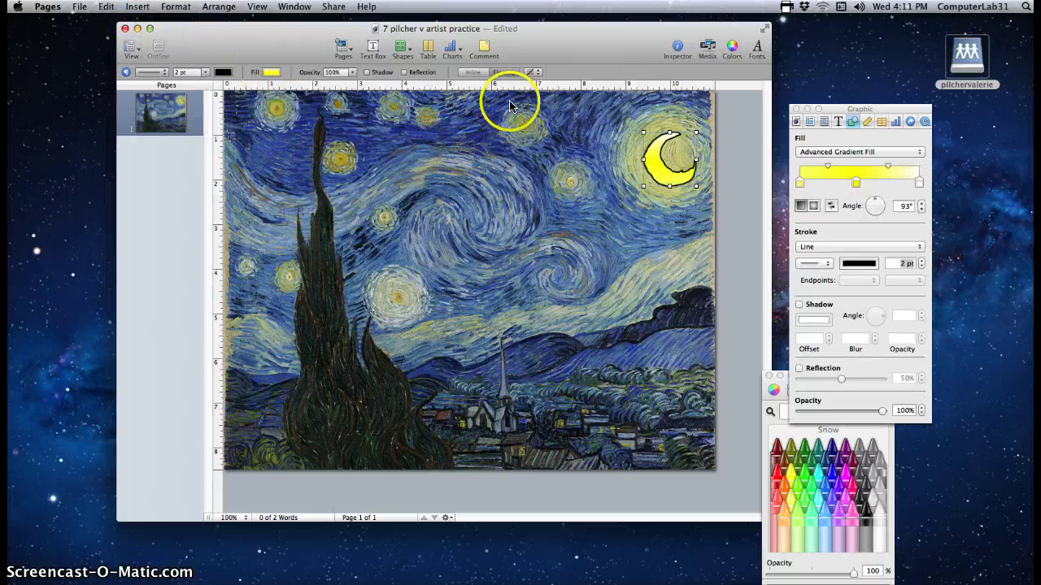
Step: Close the graphic inspector and Colors window, and open the Art folder on the odm server in Finder
click(796, 109)
click(769, 376)
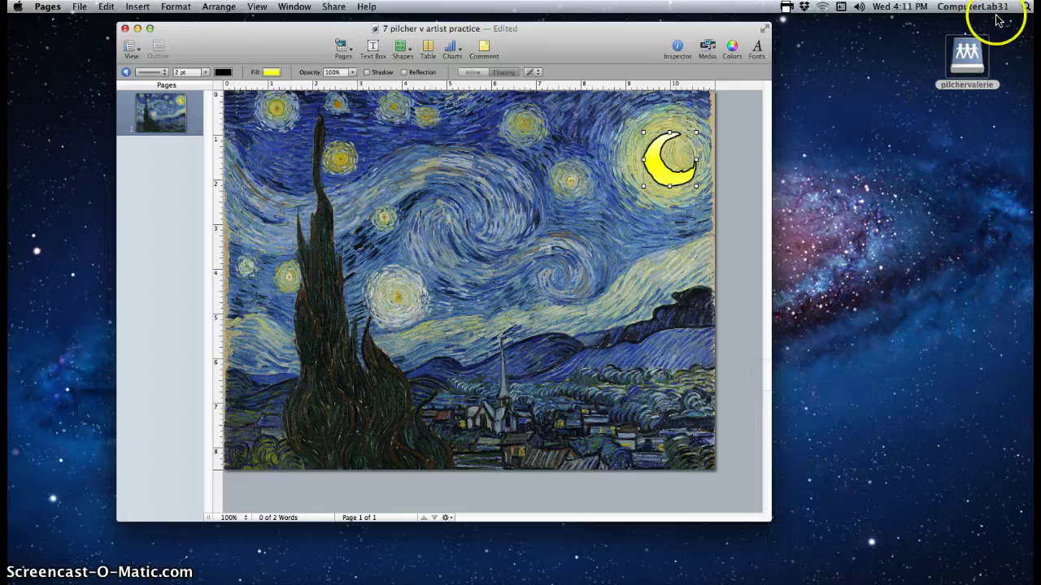
click(968, 57)
double_click(968, 57)
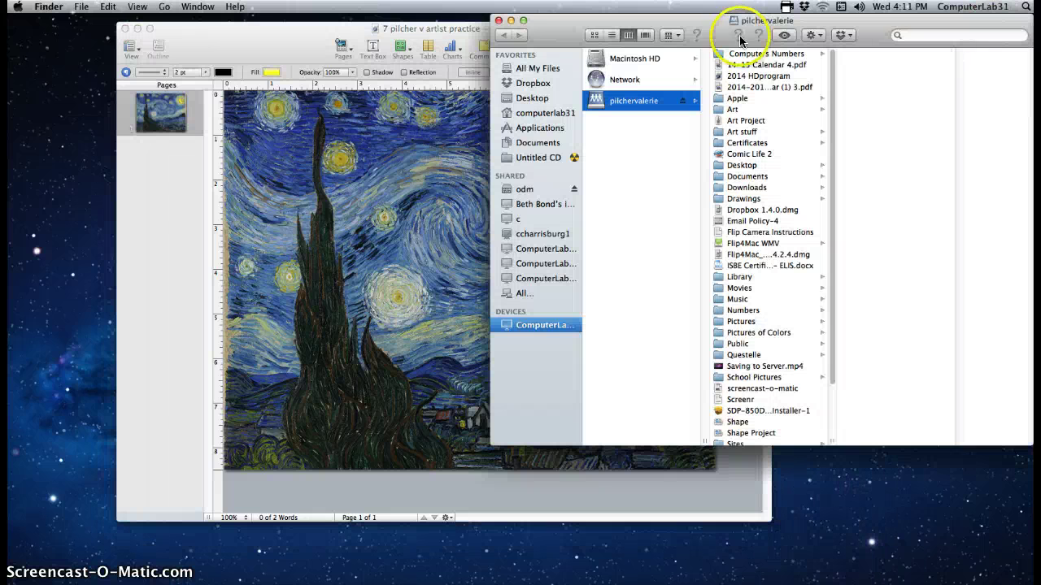
drag(735, 24, 269, 19)
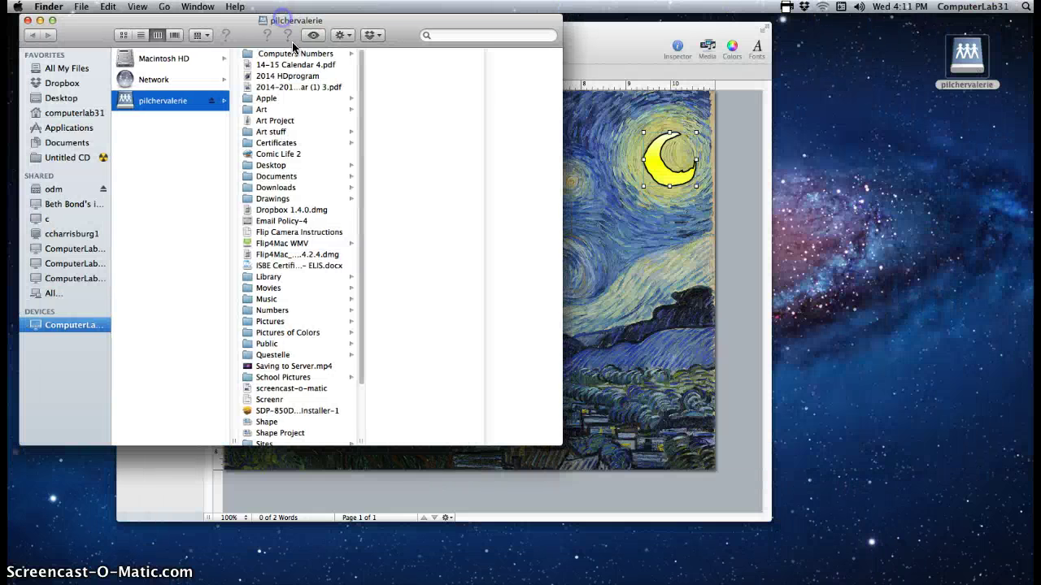
click(355, 97)
drag(358, 98, 361, 180)
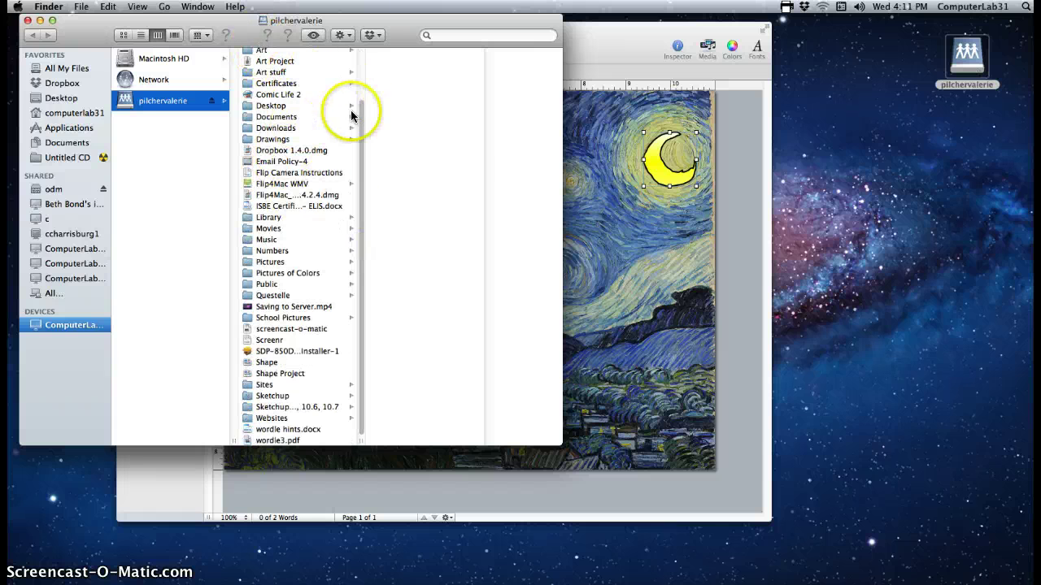
scroll(355, 105, up, 2)
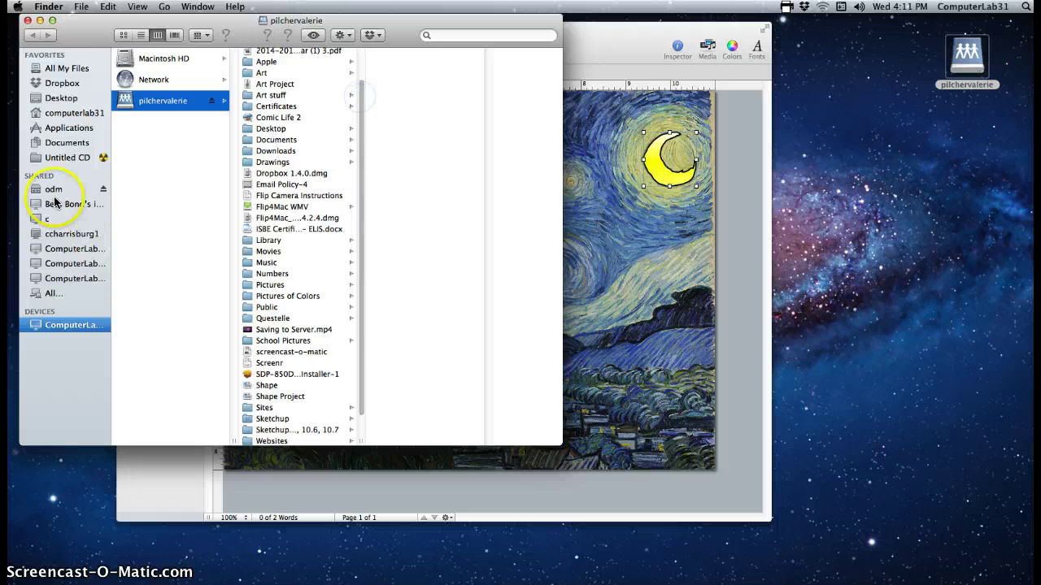
click(53, 190)
click(143, 157)
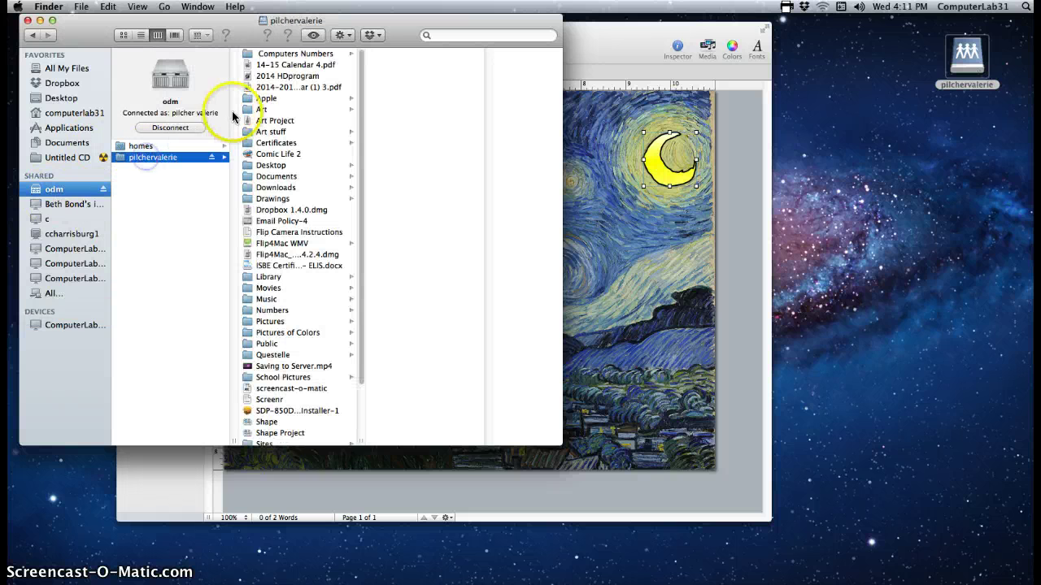
click(258, 109)
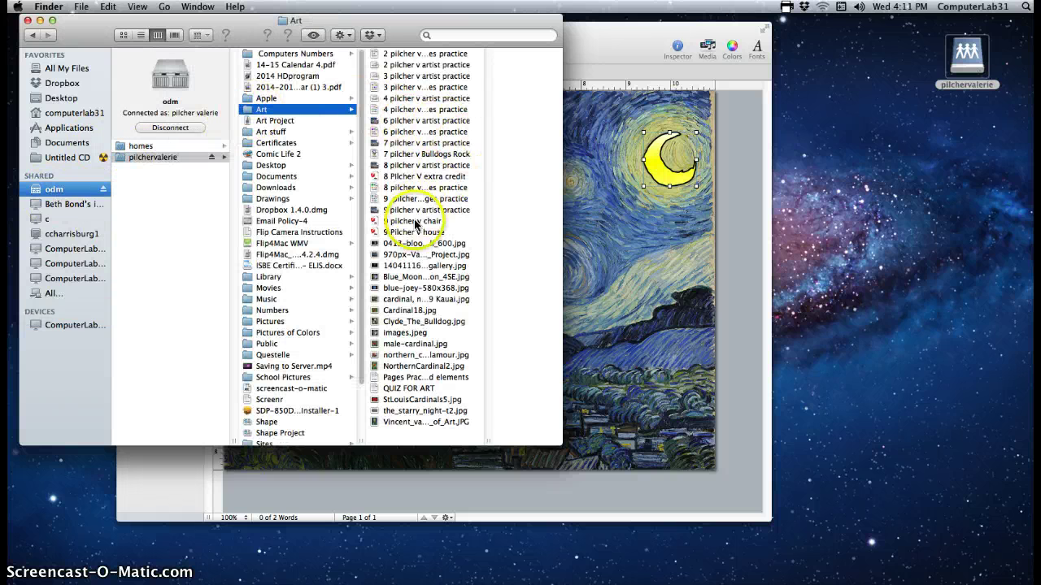
Step: Place the Blue_Moon JPEG from the Art folder onto the moon shape and close the Finder window
click(390, 277)
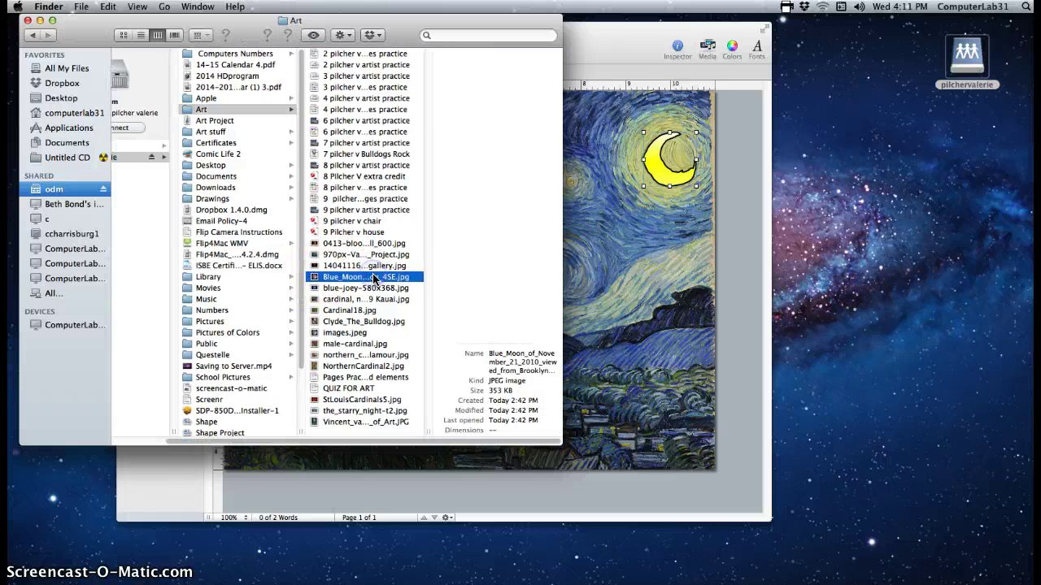
drag(318, 278, 648, 169)
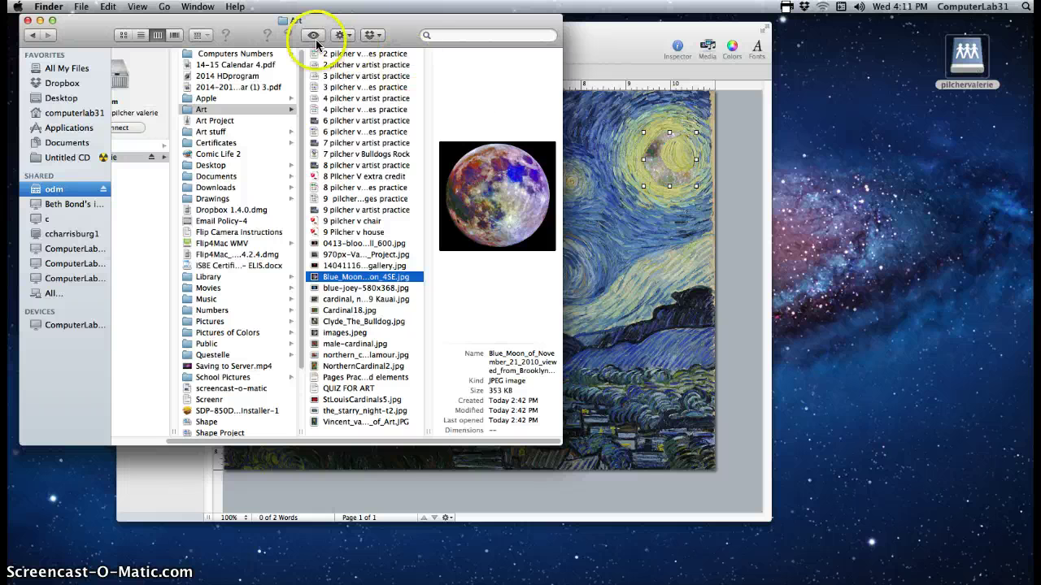
click(28, 21)
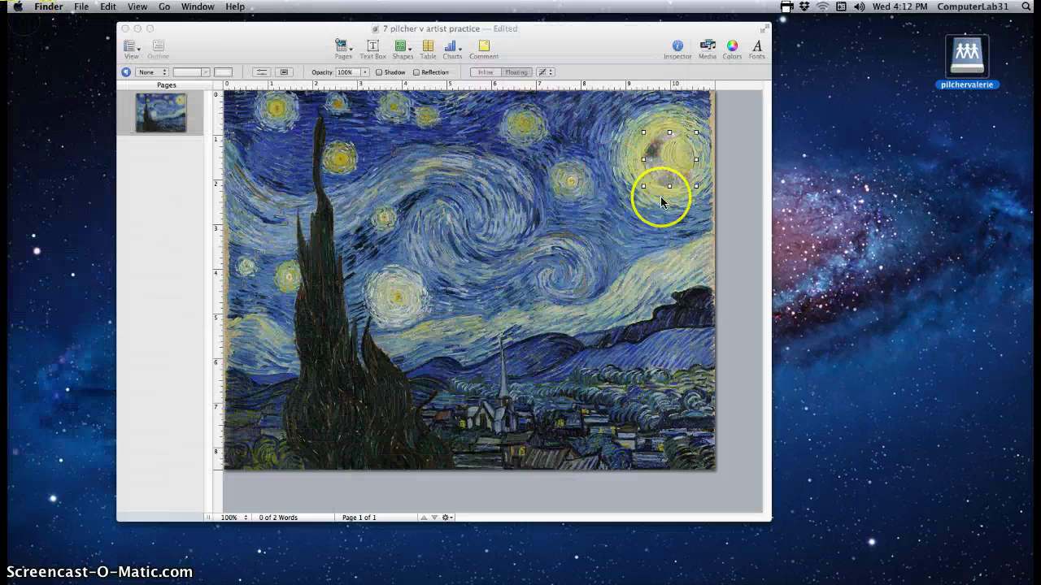
Step: Open the moon's picture mask for editing, shrink the moon picture and reposition it behind the crescent
double_click(655, 168)
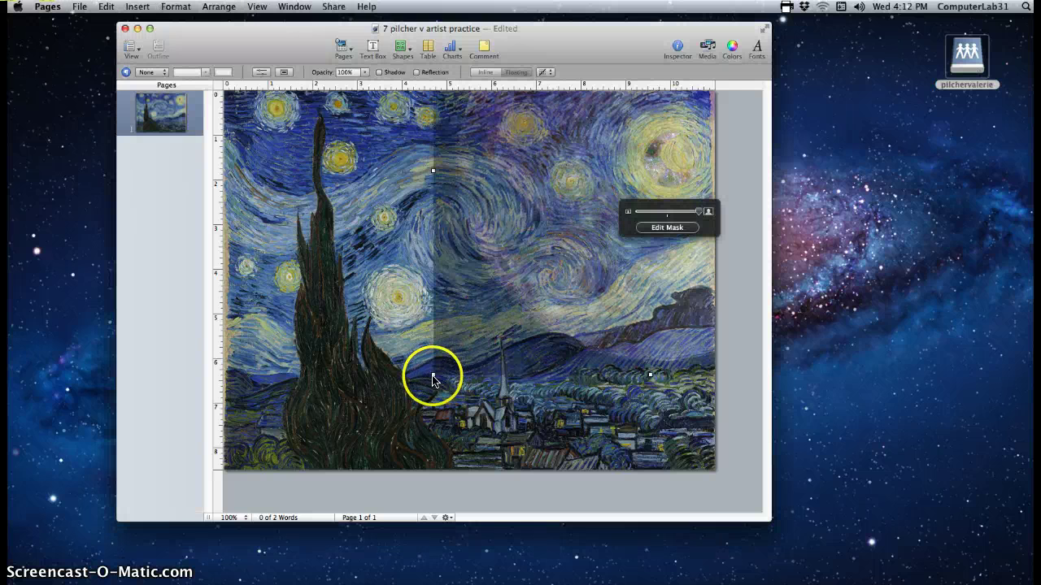
drag(431, 378, 576, 215)
drag(618, 172, 566, 263)
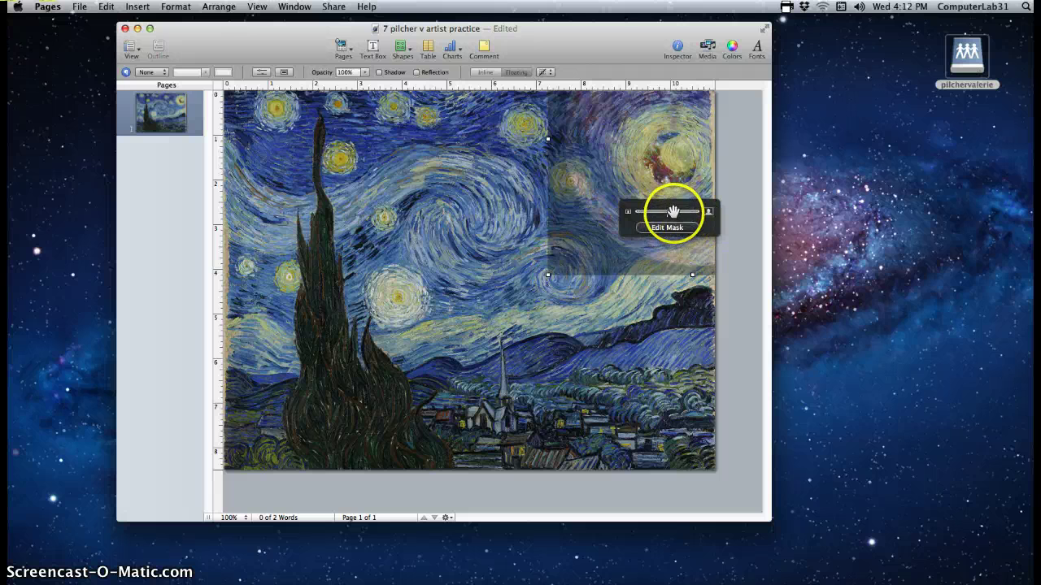
Step: Scale the masked moon picture down further, shift it within the crescent and leave mask editing
drag(673, 212, 649, 213)
mouse_move(671, 163)
mouse_down()
mouse_move(662, 158)
mouse_move(651, 183)
mouse_move(662, 155)
mouse_move(692, 174)
mouse_move(672, 158)
mouse_move(660, 183)
mouse_move(679, 184)
mouse_up()
click(695, 270)
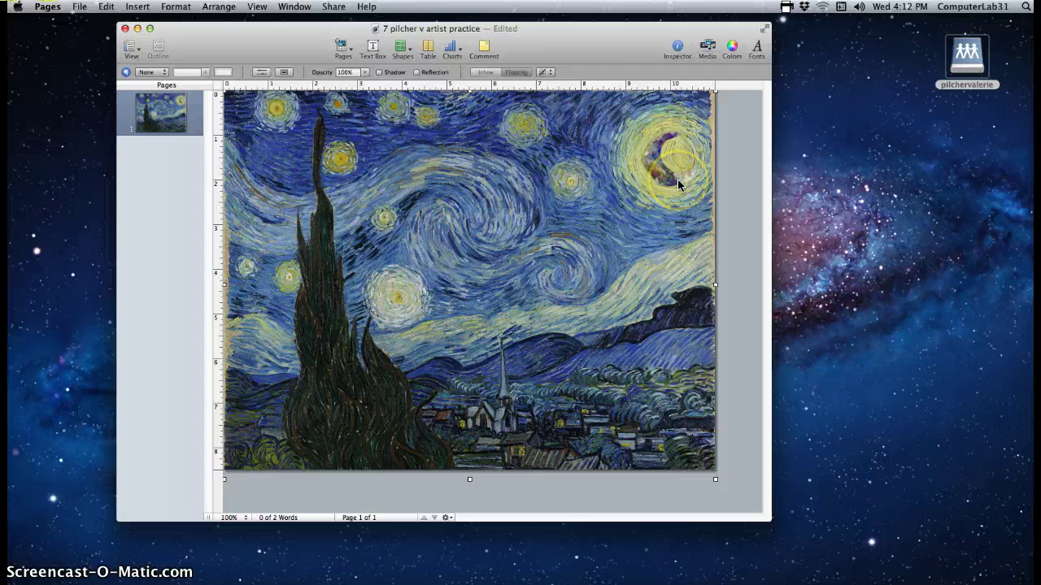
Step: Undo the picture moves, the resize and the picture drop on the crescent moon to restore its yellow gradient fill
click(104, 9)
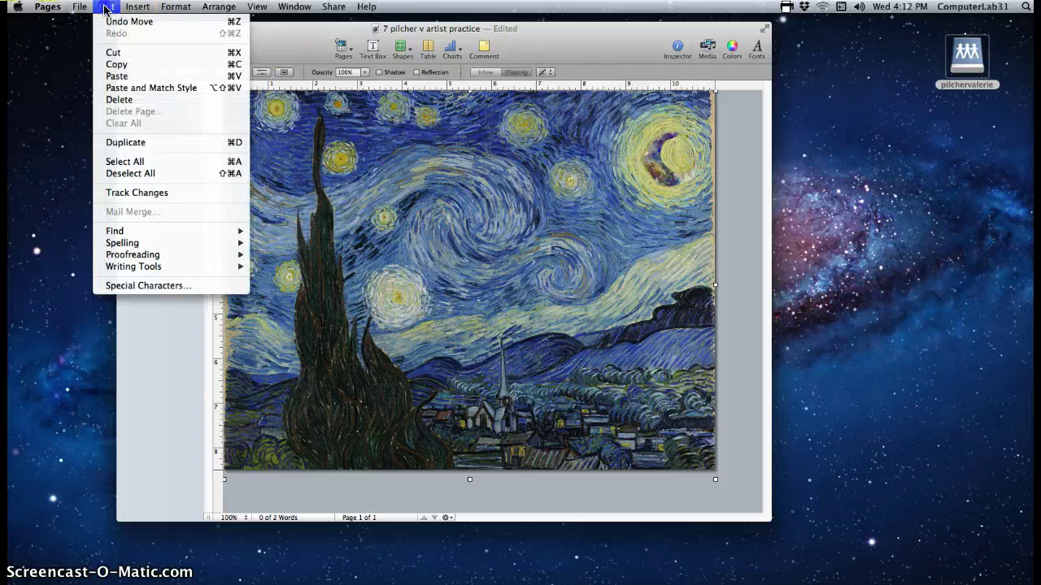
click(129, 21)
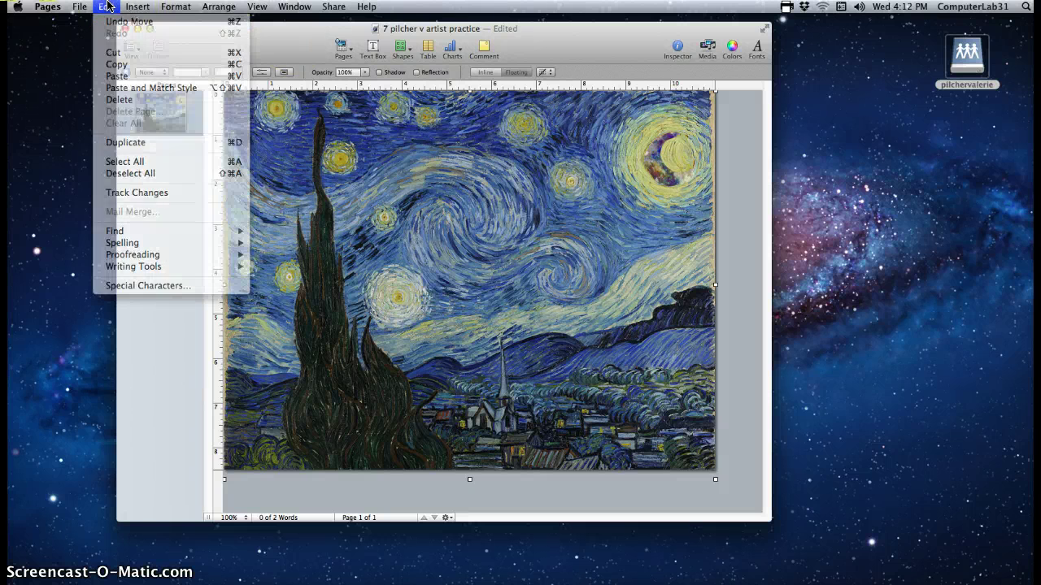
click(650, 167)
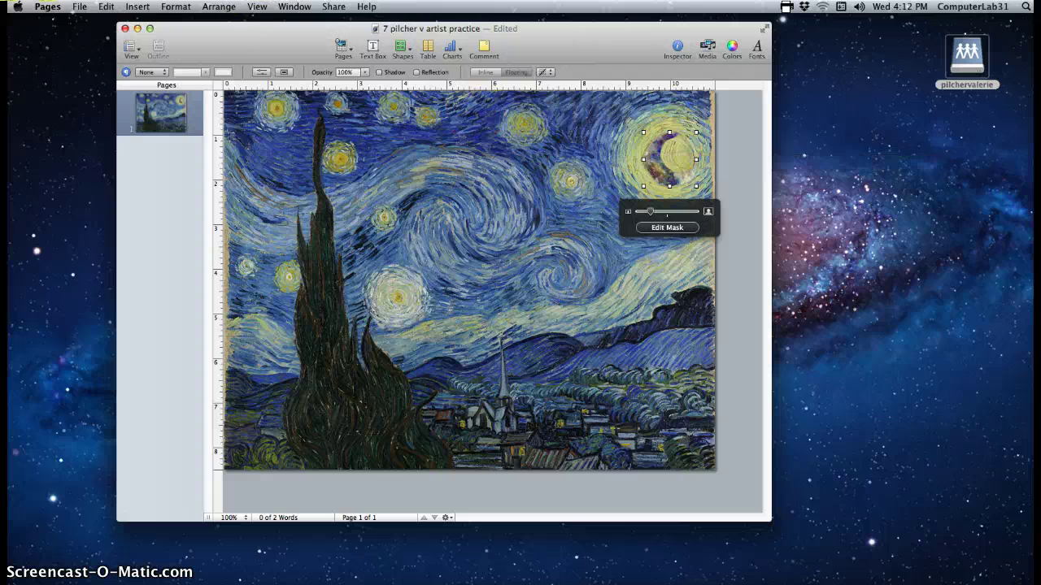
click(109, 7)
click(114, 21)
click(107, 6)
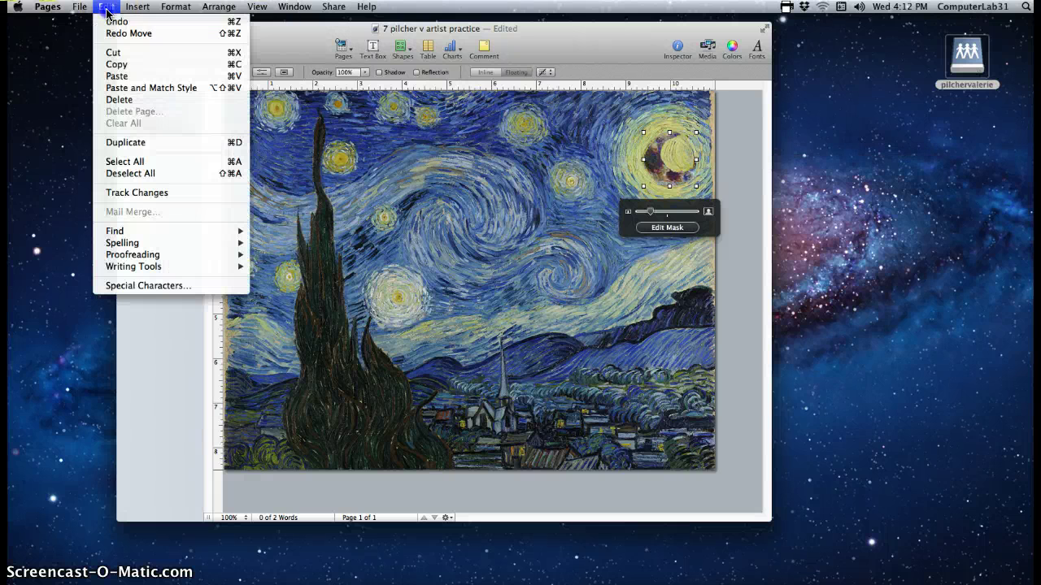
click(106, 22)
click(106, 6)
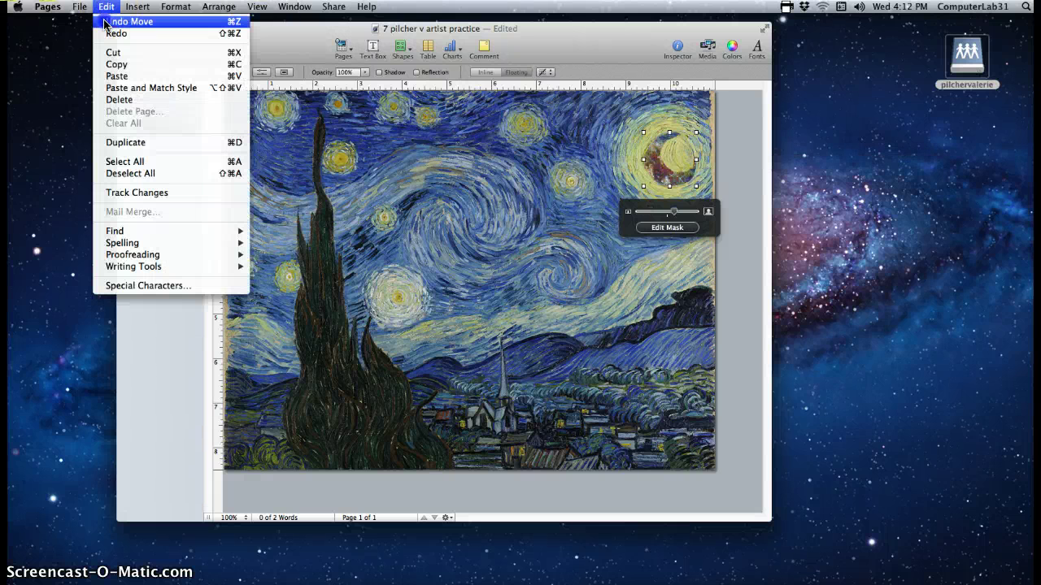
click(108, 19)
click(106, 6)
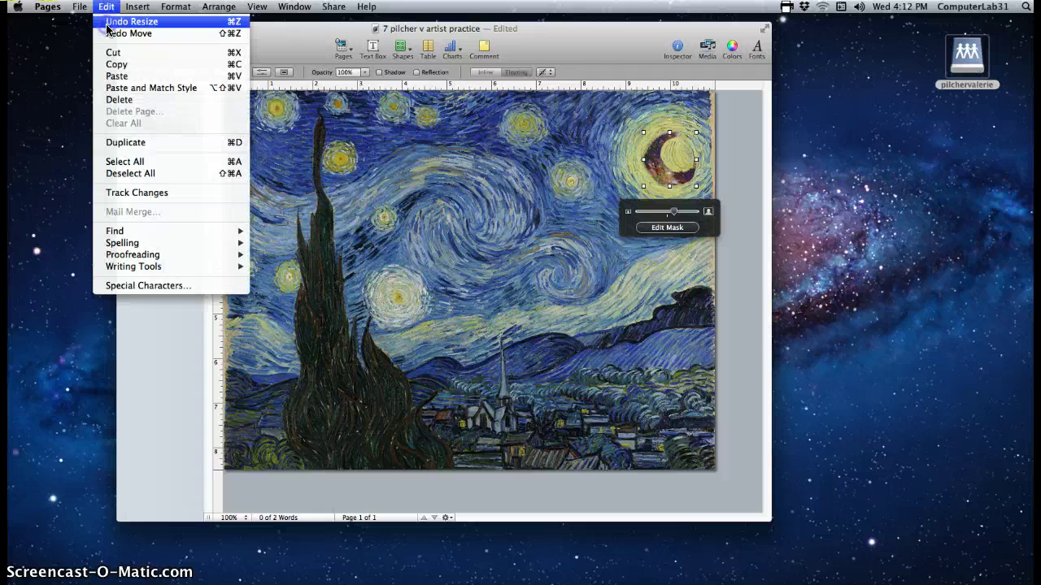
click(122, 21)
click(105, 6)
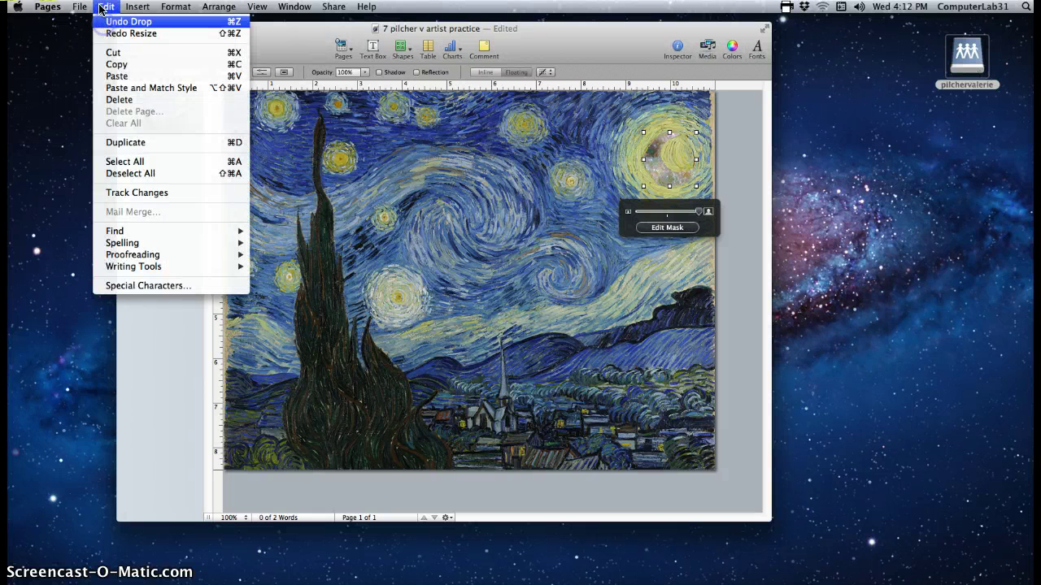
click(114, 20)
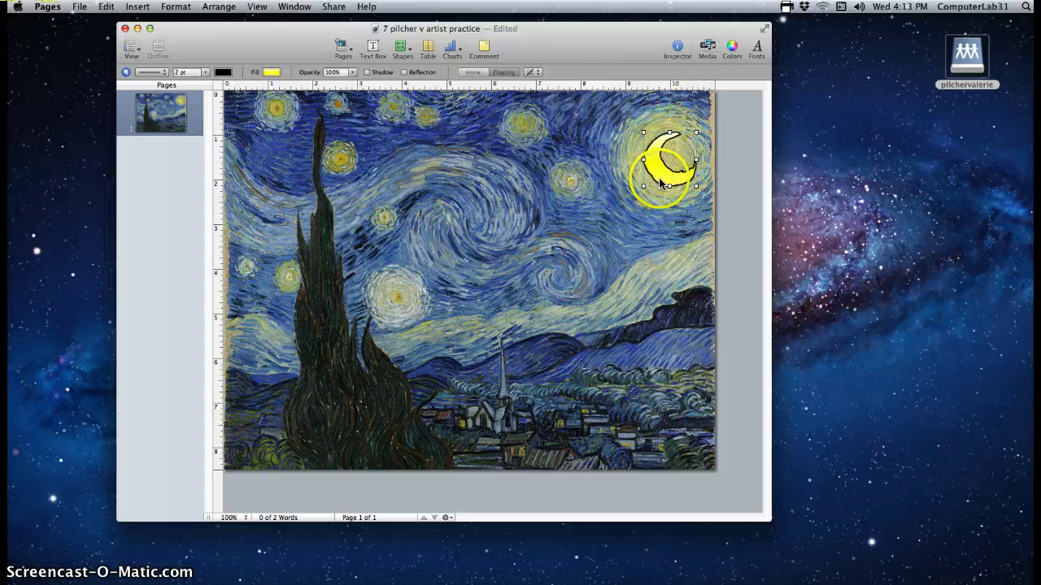
Step: Open the graphic inspector for the crescent moon and set its stroke to None
click(678, 51)
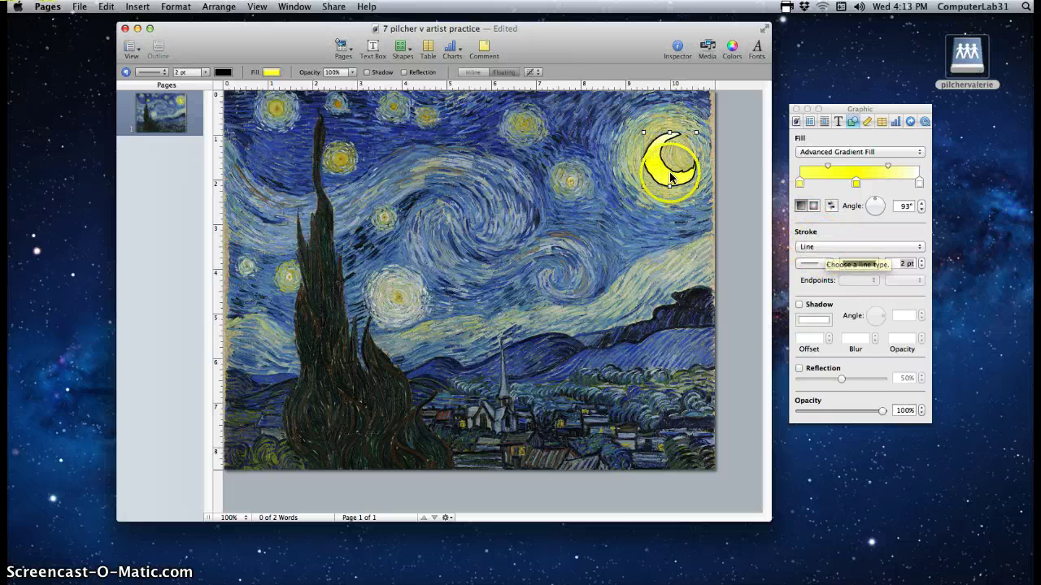
click(826, 248)
click(829, 234)
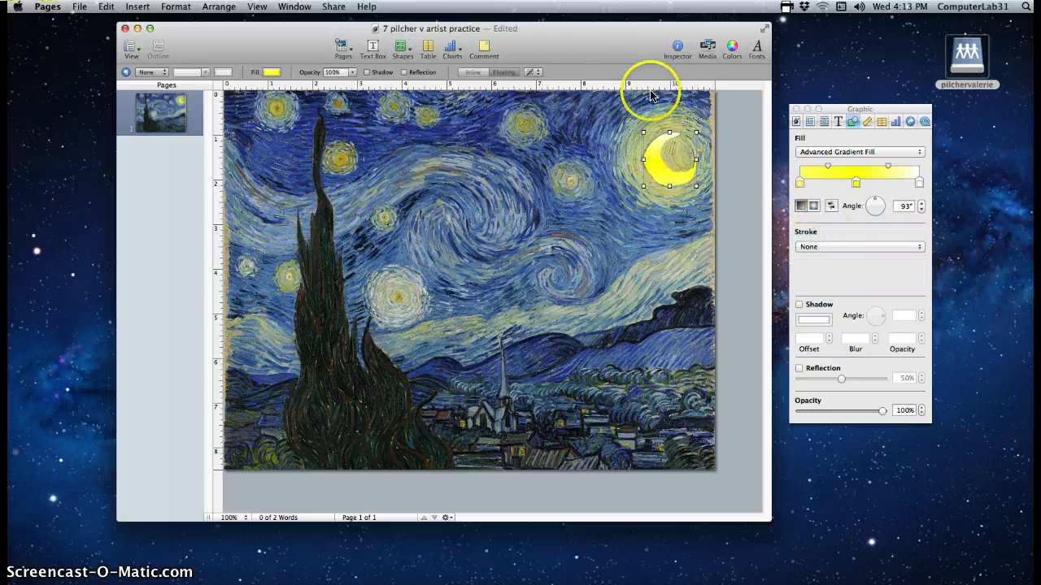
Step: Give the crescent moon a Line stroke in Banana yellow, and close the Colors window and the inspector
click(818, 248)
click(813, 259)
click(859, 263)
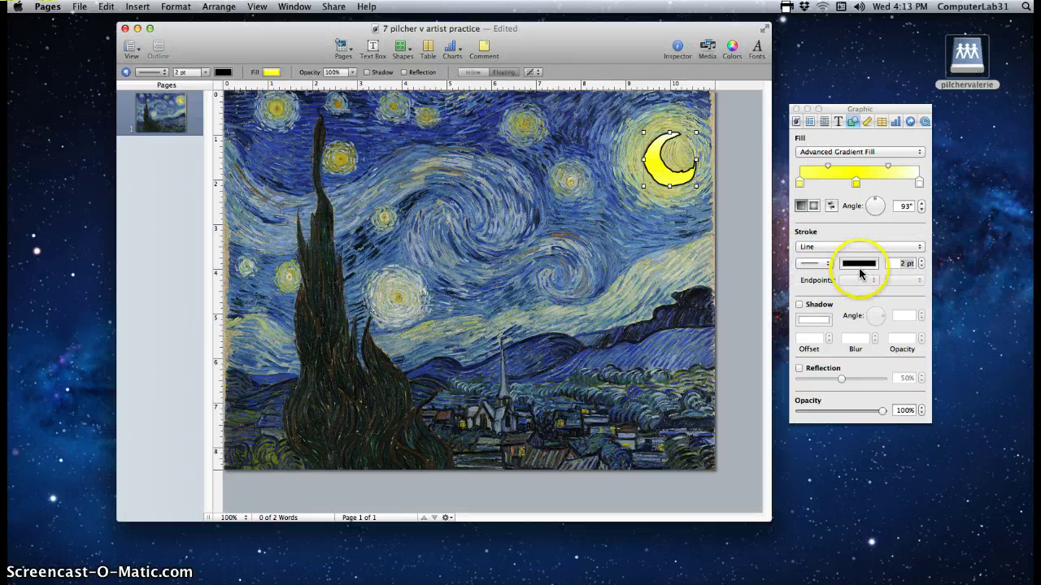
click(813, 417)
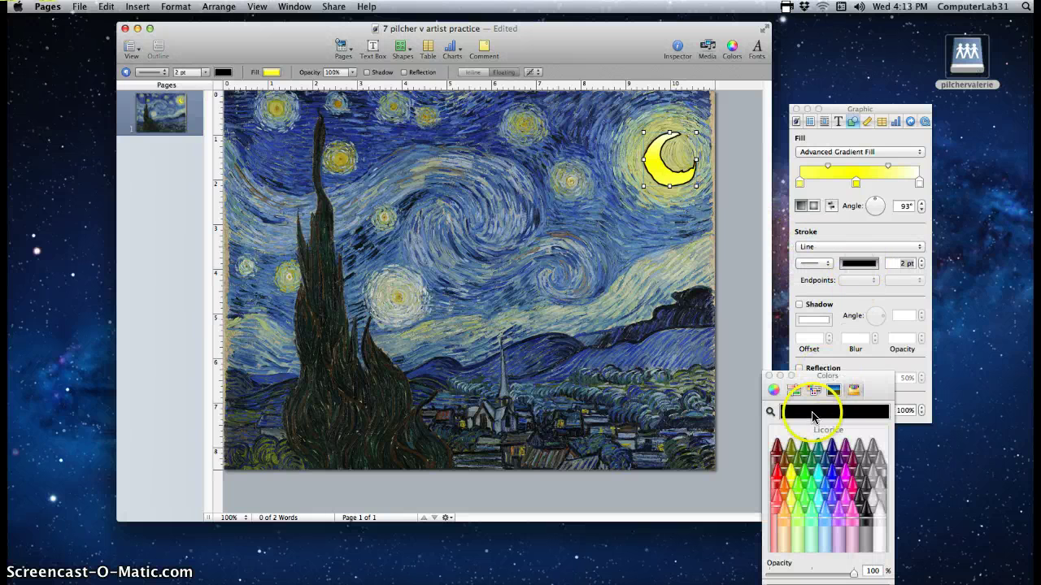
click(789, 499)
click(715, 326)
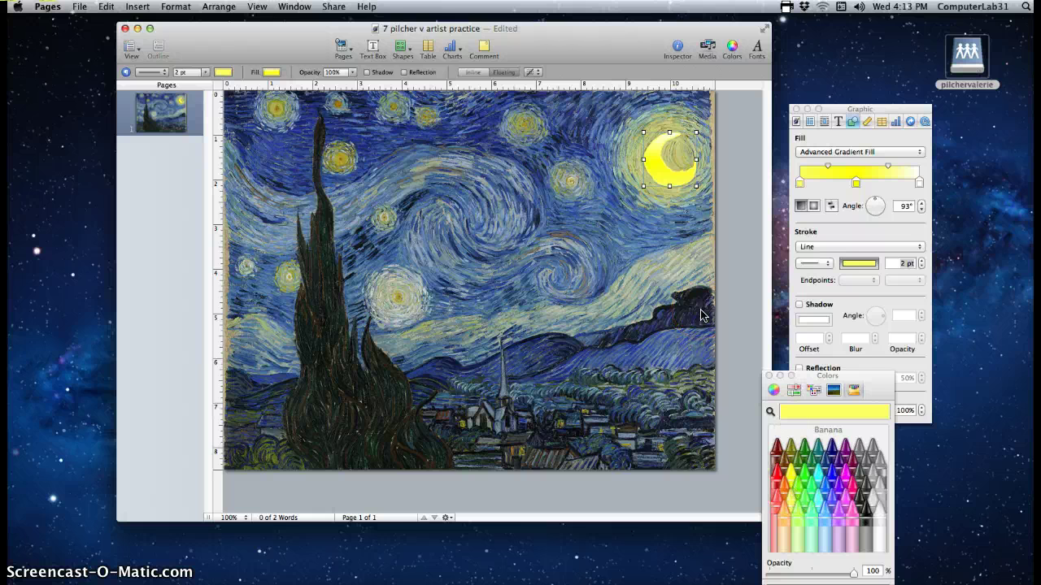
click(603, 345)
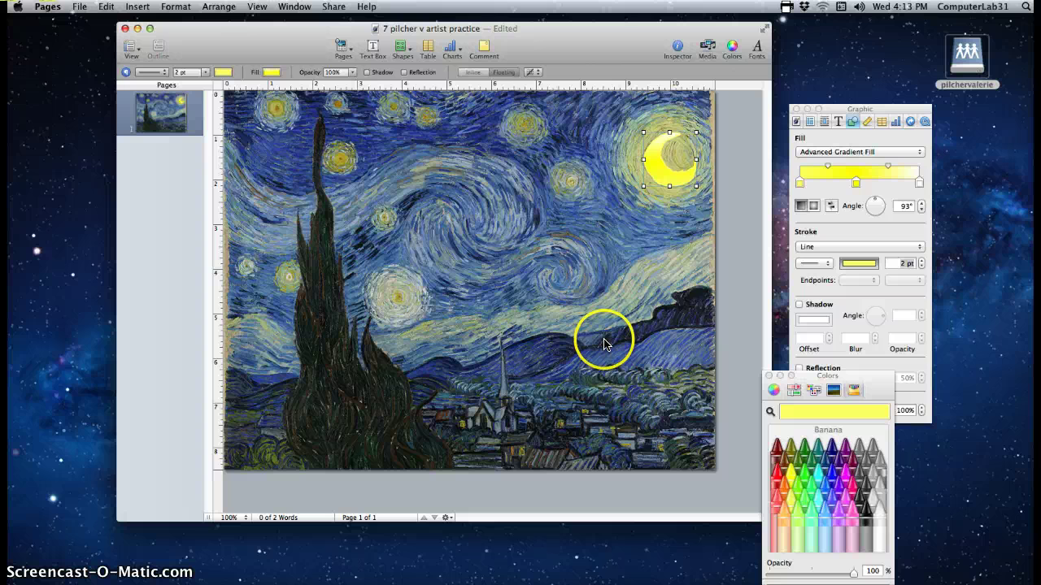
click(768, 376)
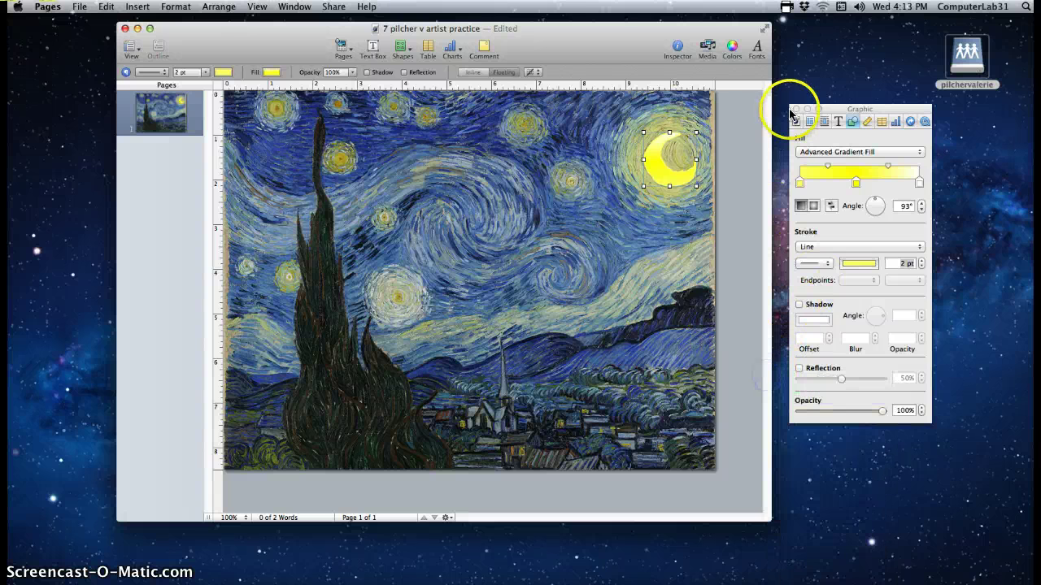
click(794, 111)
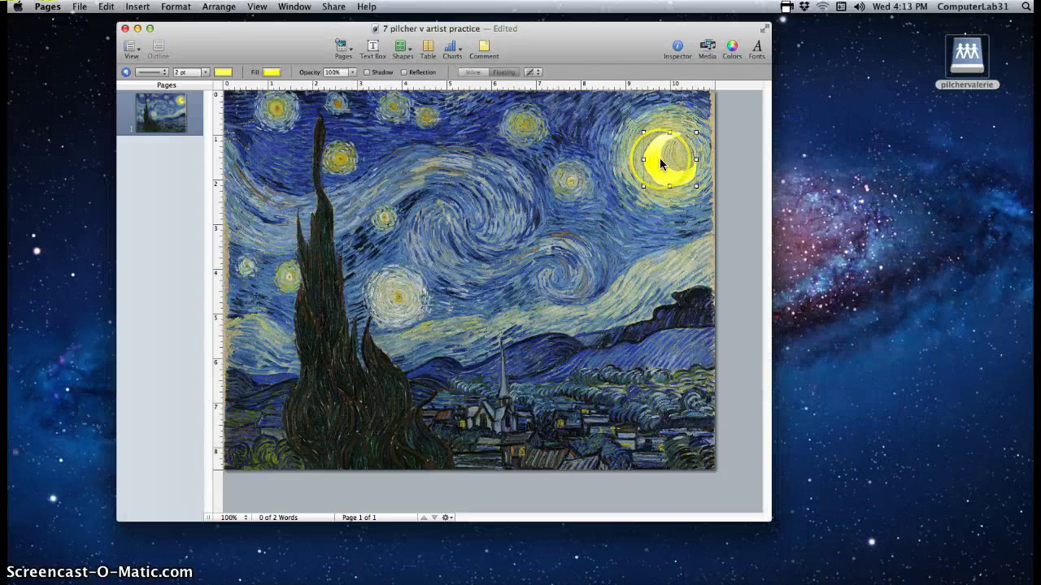
click(401, 49)
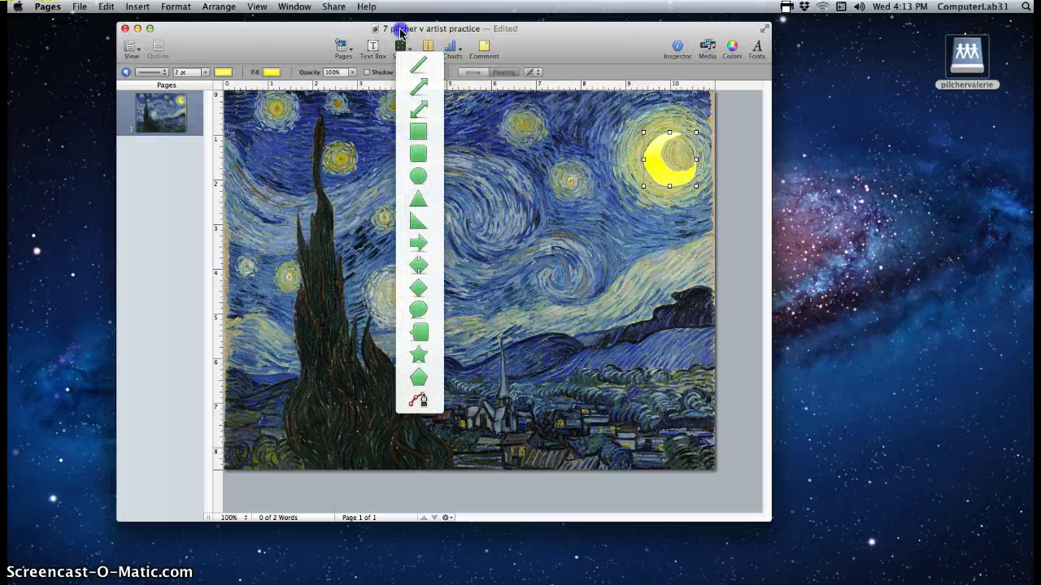
click(398, 29)
click(658, 147)
click(669, 162)
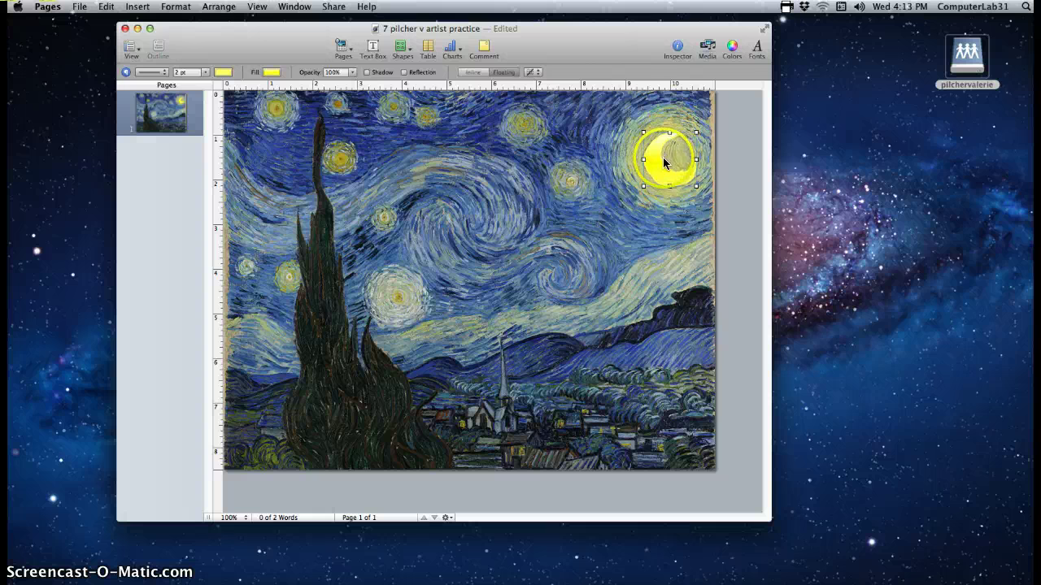
click(651, 132)
click(675, 175)
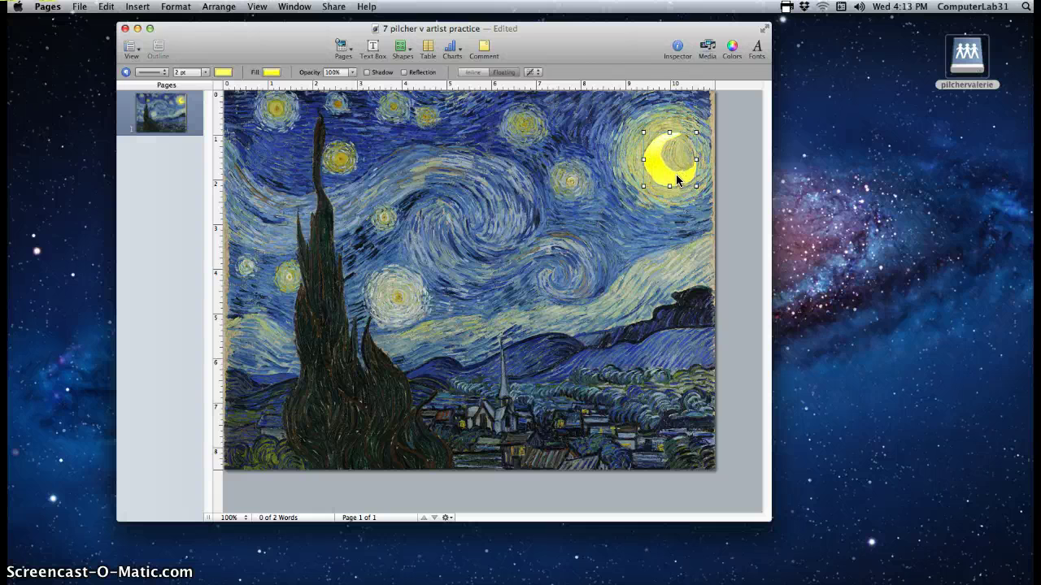
Step: Send the Starry Night painting to the back, and undo that arrangement change
click(437, 221)
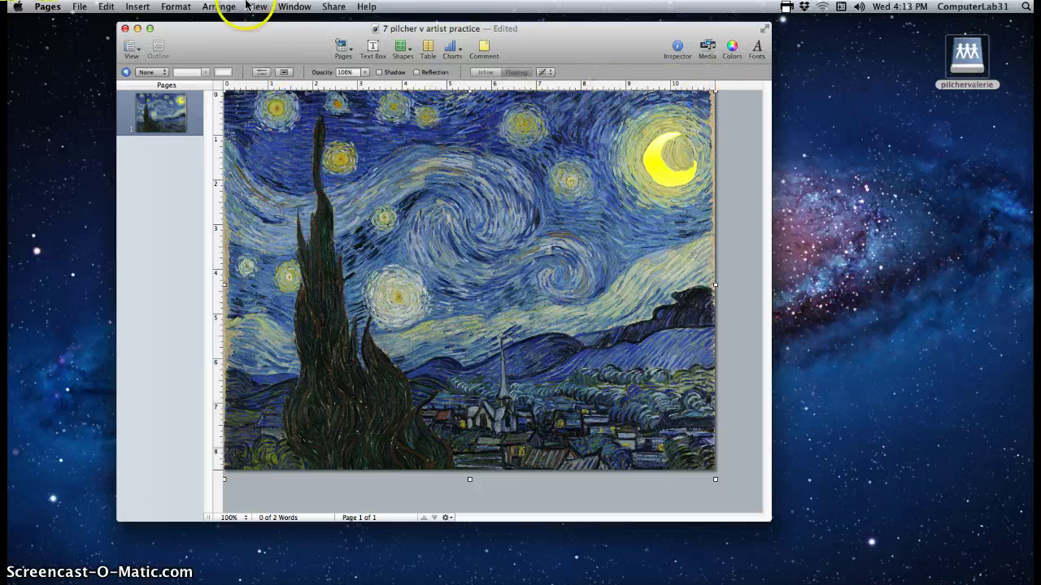
click(220, 8)
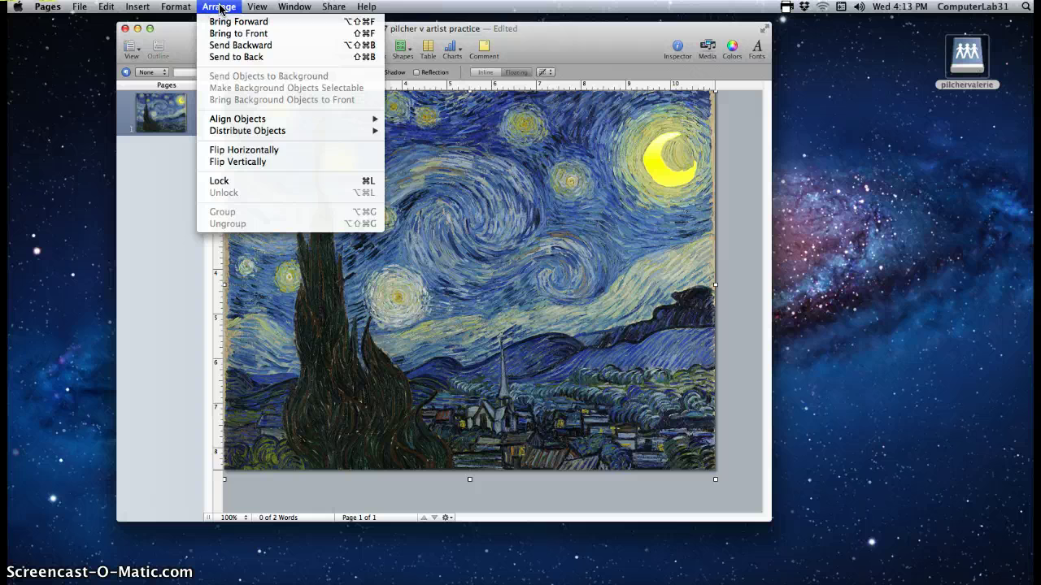
click(219, 7)
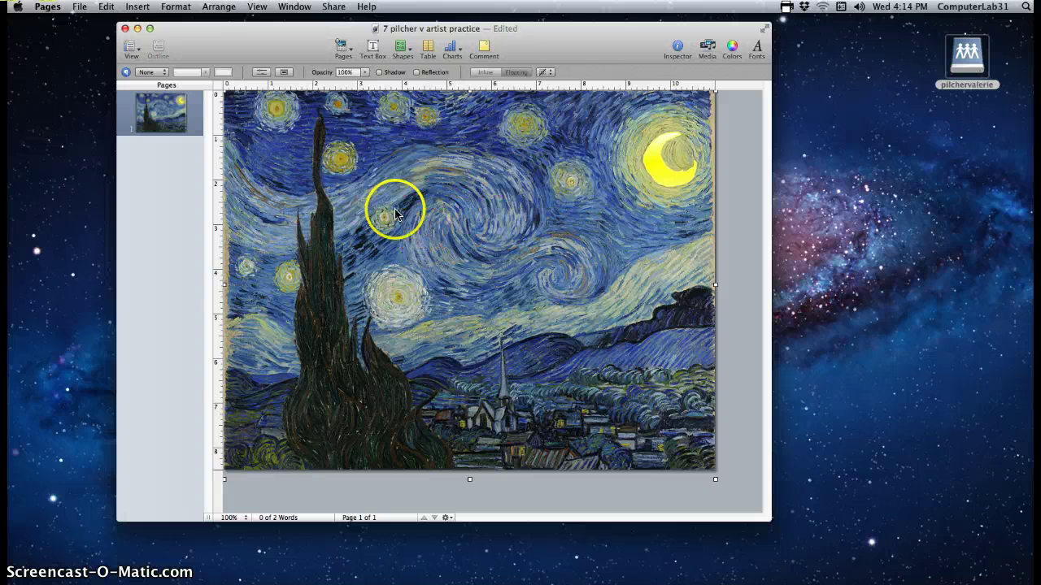
click(216, 8)
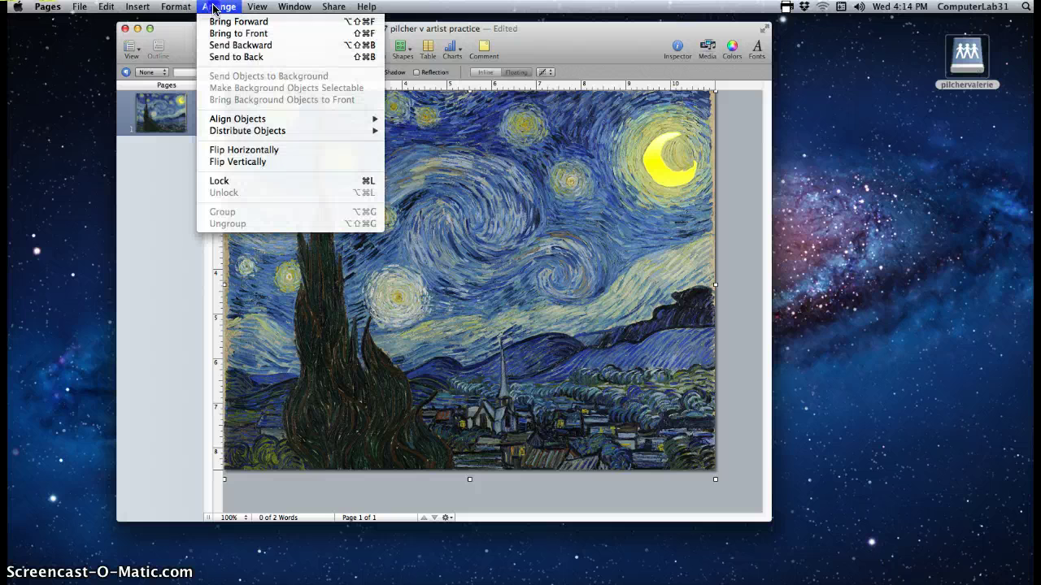
click(233, 58)
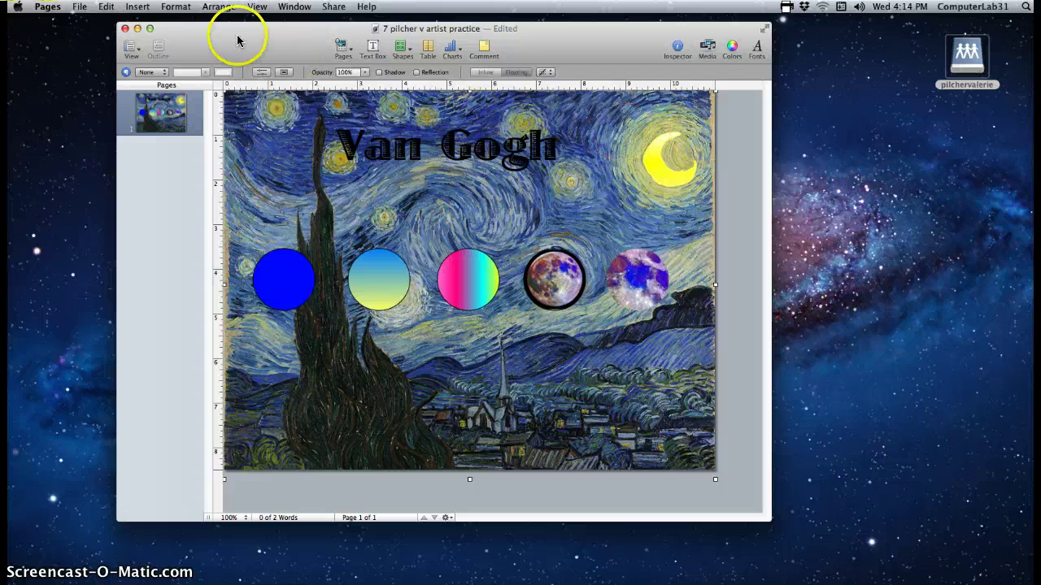
click(224, 8)
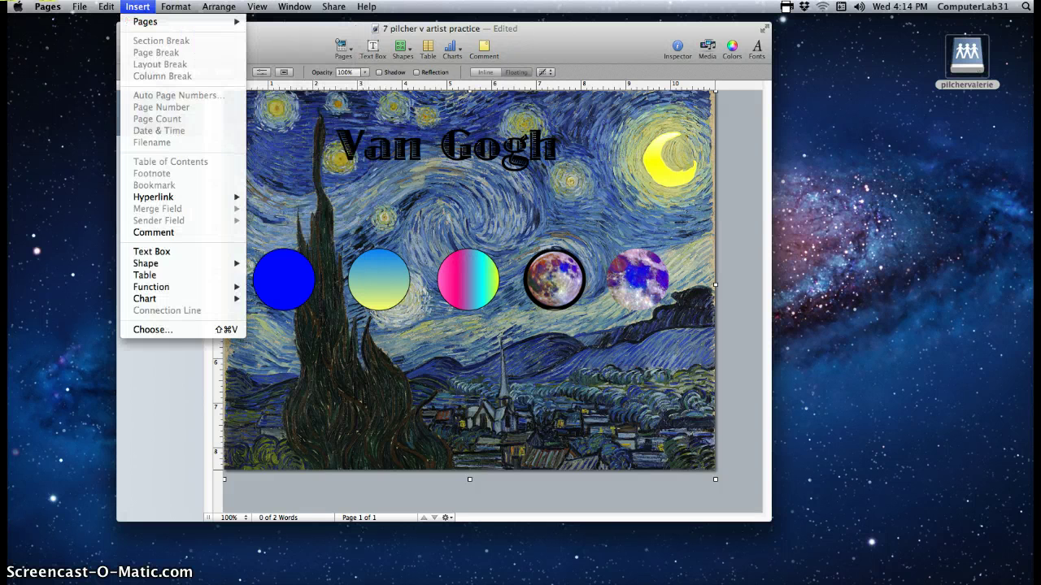
click(114, 22)
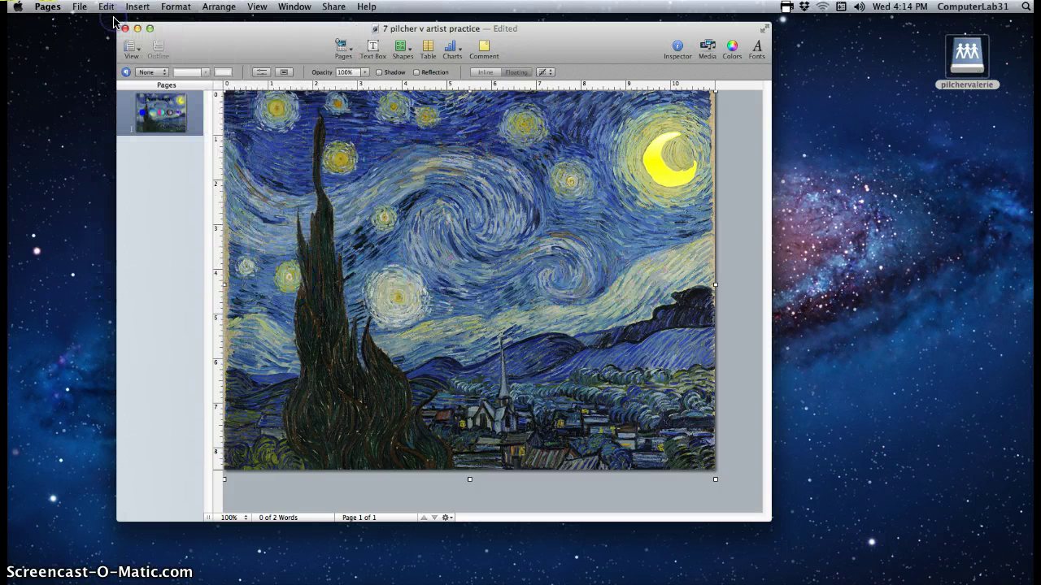
Step: Reselect the Starry Night painting and send it to the back, behind the circles and the Van Gogh title
click(735, 328)
click(671, 265)
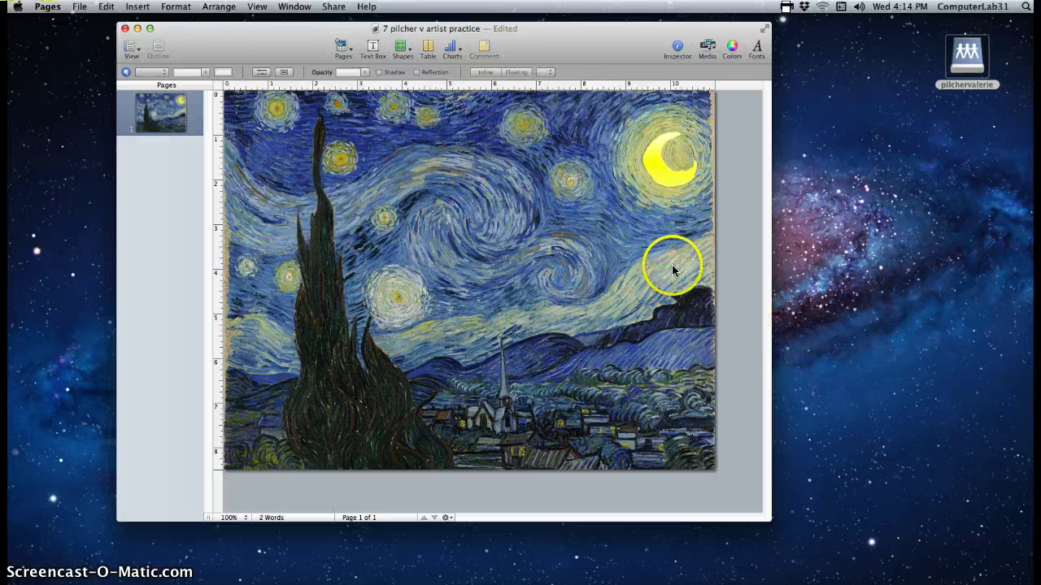
click(713, 285)
click(721, 403)
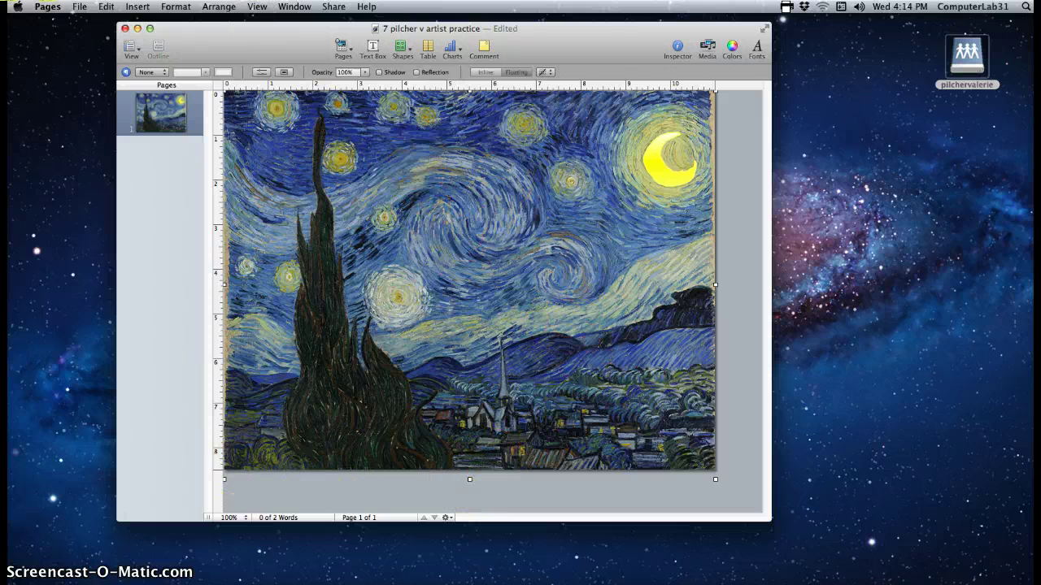
click(216, 8)
click(229, 57)
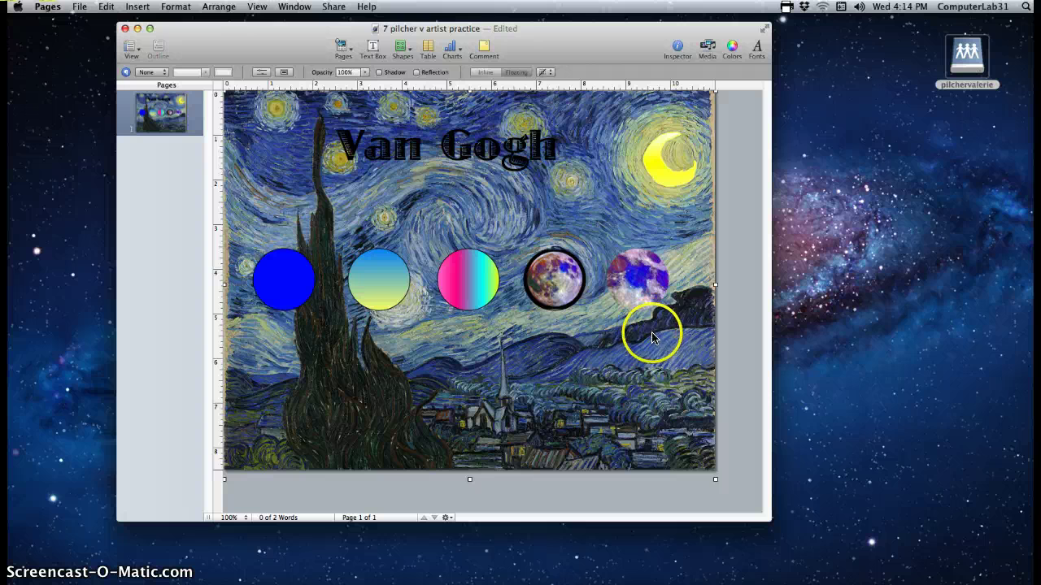
Step: Delete the two picture-filled and two gradient circles, and move the solid blue circle over the small swirl below the moon
click(631, 294)
key(Delete)
click(555, 296)
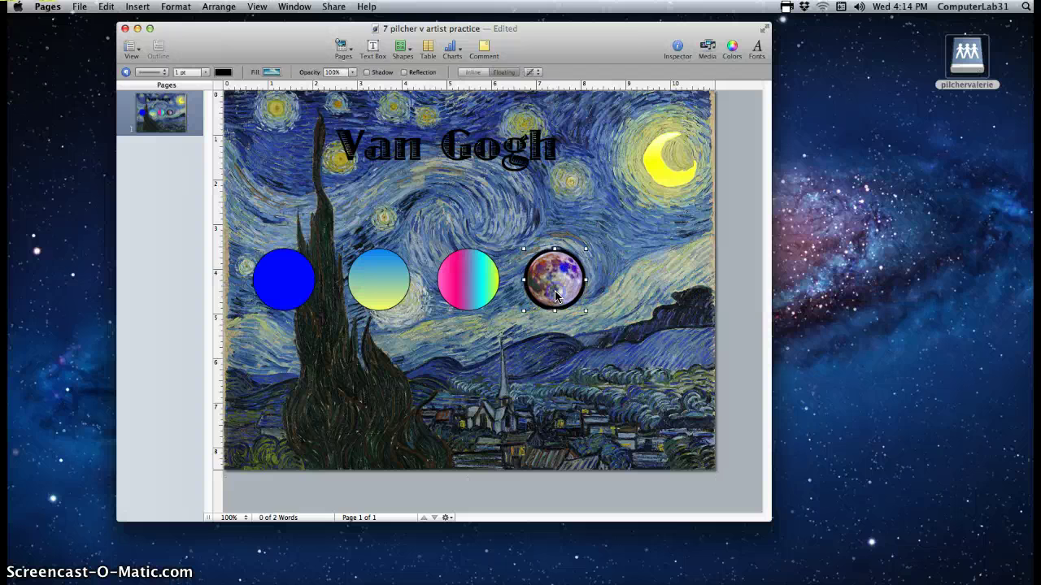
key(Delete)
click(466, 281)
key(Delete)
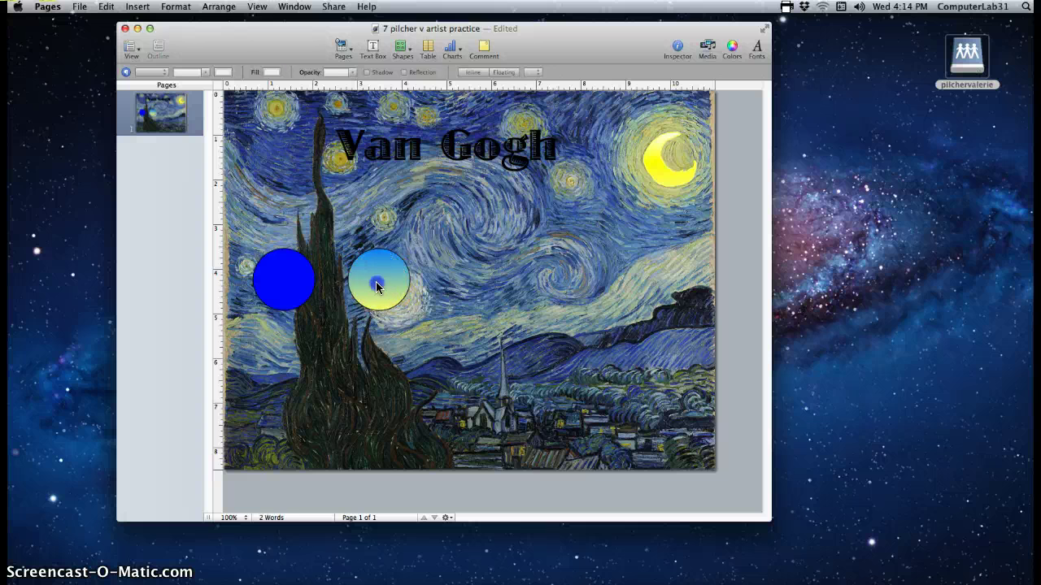
click(376, 284)
key(Delete)
mouse_move(287, 284)
mouse_down()
mouse_move(518, 297)
mouse_move(423, 302)
mouse_move(460, 309)
mouse_move(598, 290)
mouse_up()
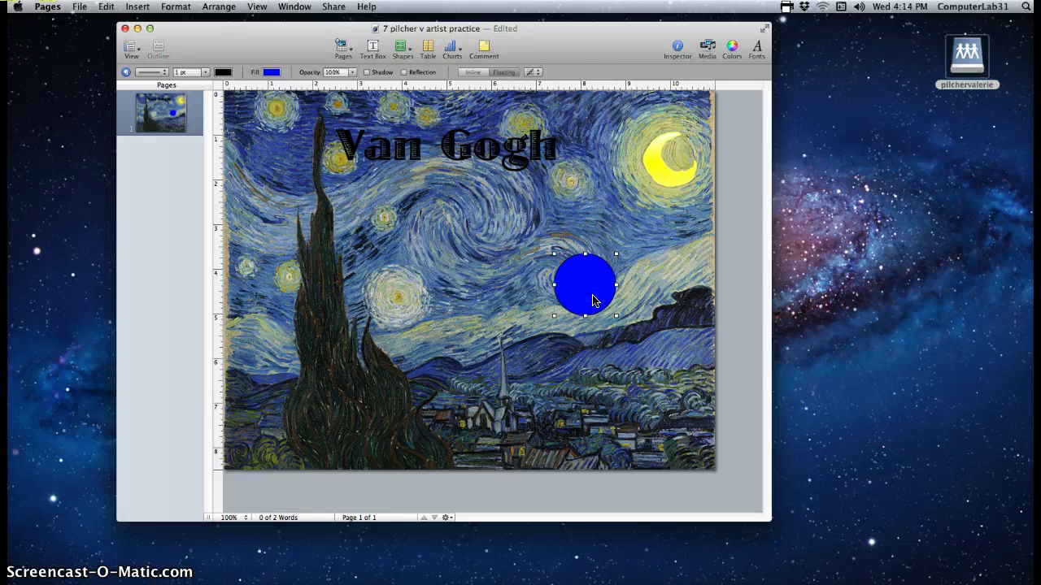
click(587, 294)
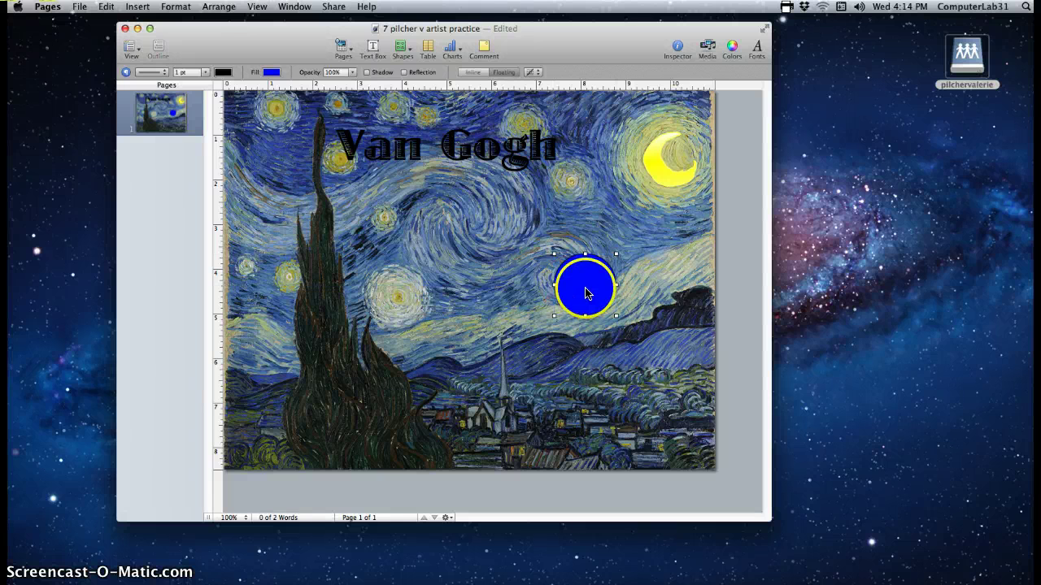
Step: Switch to Finder, open the personal folder on the odm server, and show its Art folder beside the blue circle
click(962, 57)
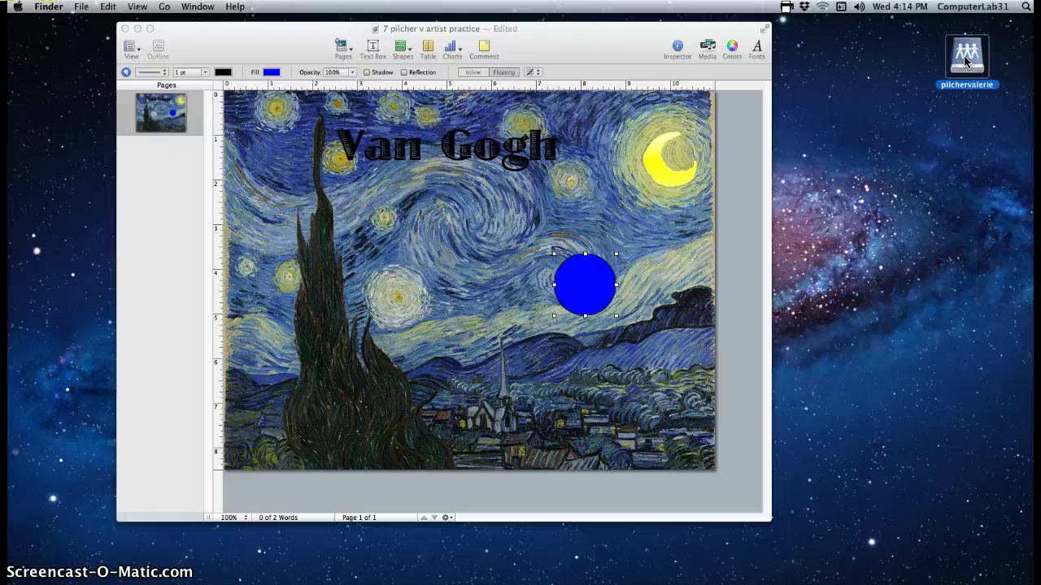
double_click(965, 59)
drag(409, 18, 1021, 28)
click(764, 110)
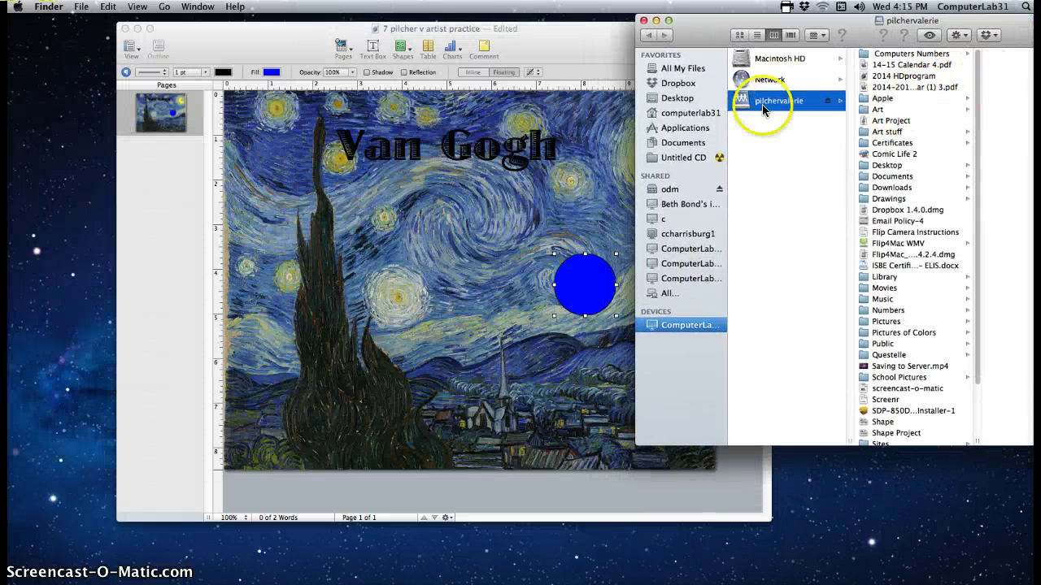
click(666, 192)
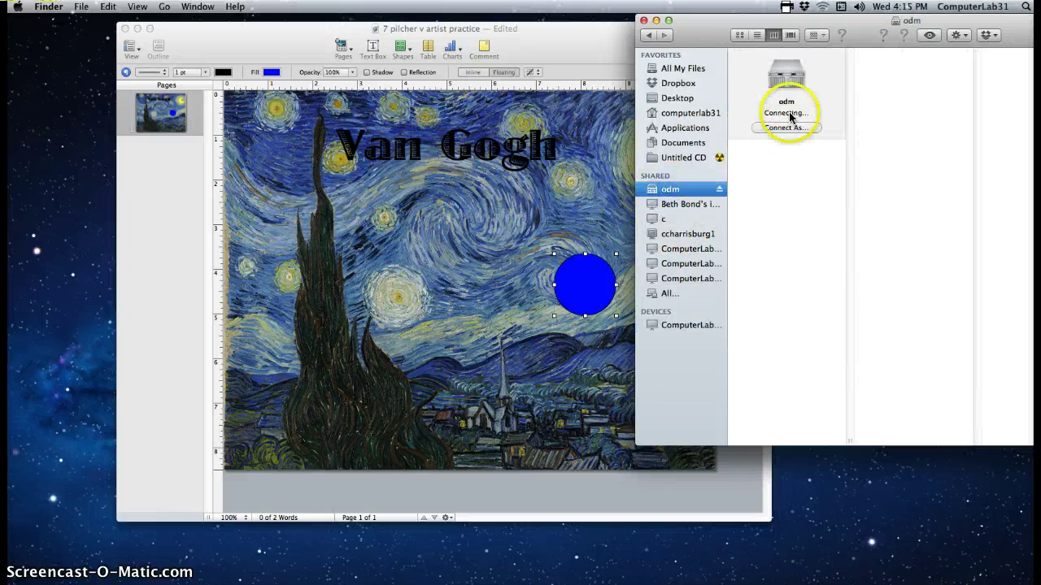
click(793, 156)
click(877, 109)
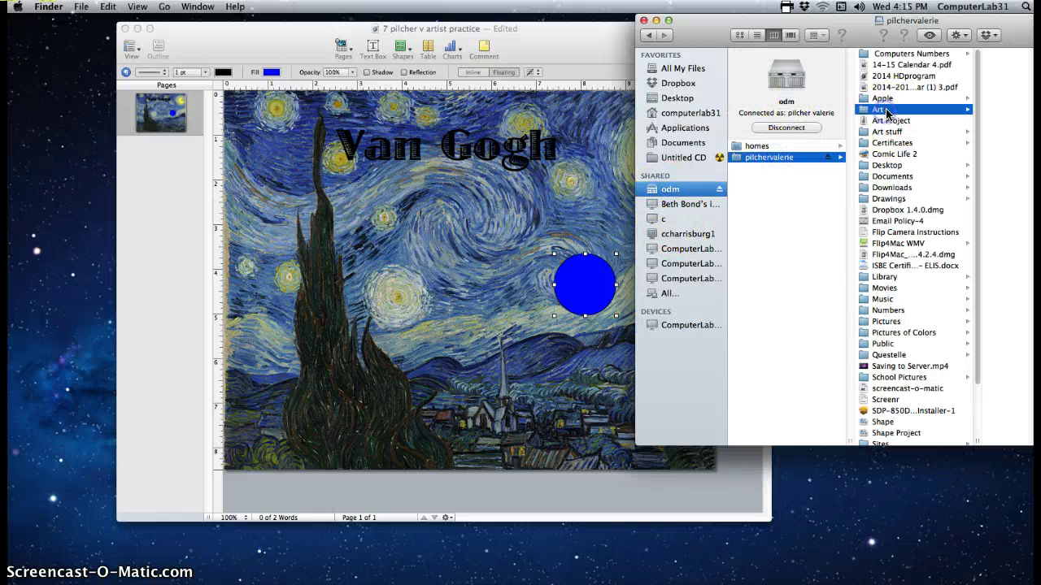
drag(827, 25, 126, 25)
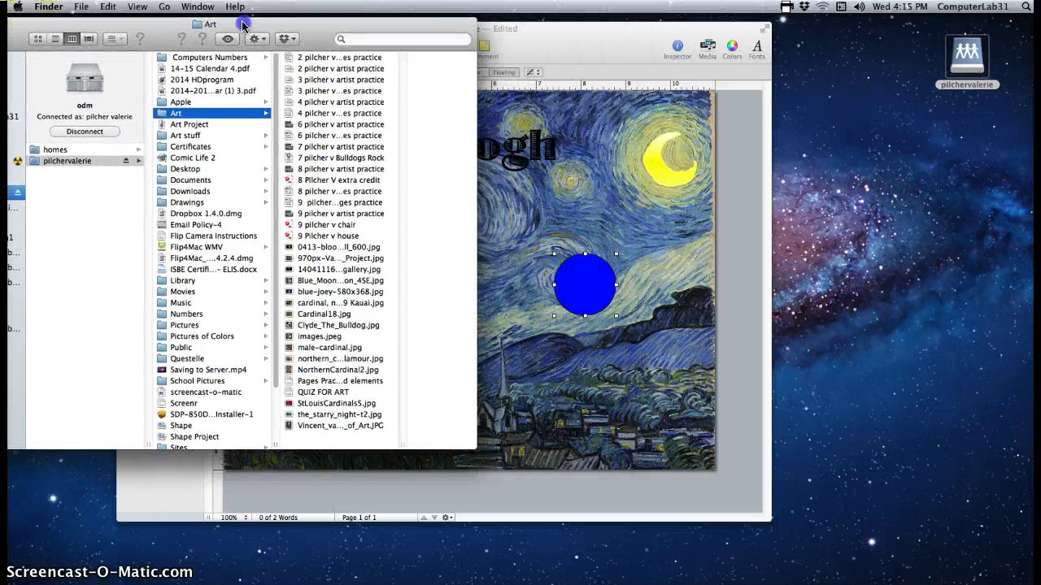
Step: Fill the blue circle with Vincent_van_Gogh_-_National_Gallery_of_Art.JPG from the Art folder, close the Finder window and select the circle
click(321, 424)
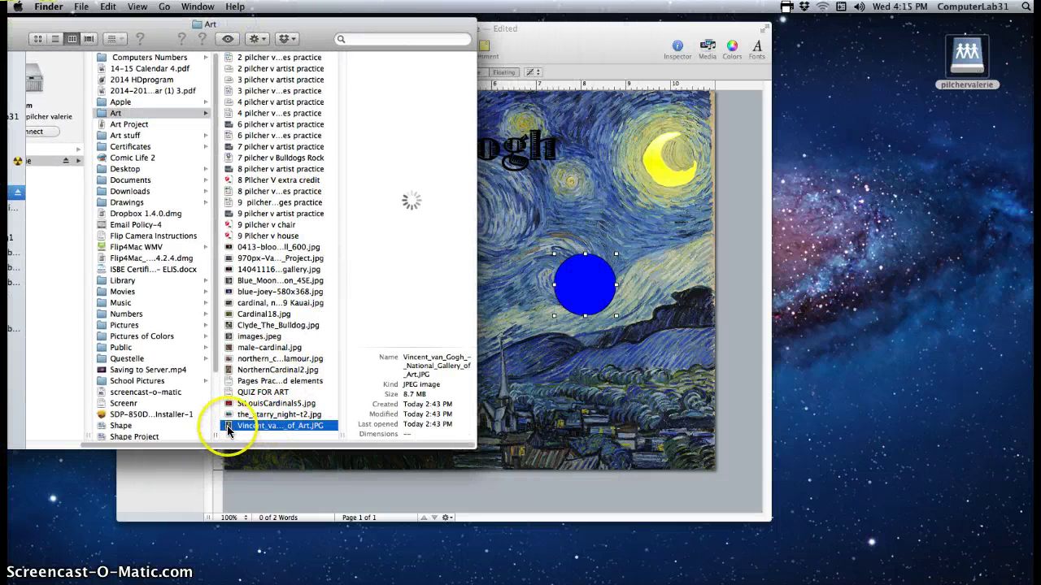
drag(227, 426, 582, 295)
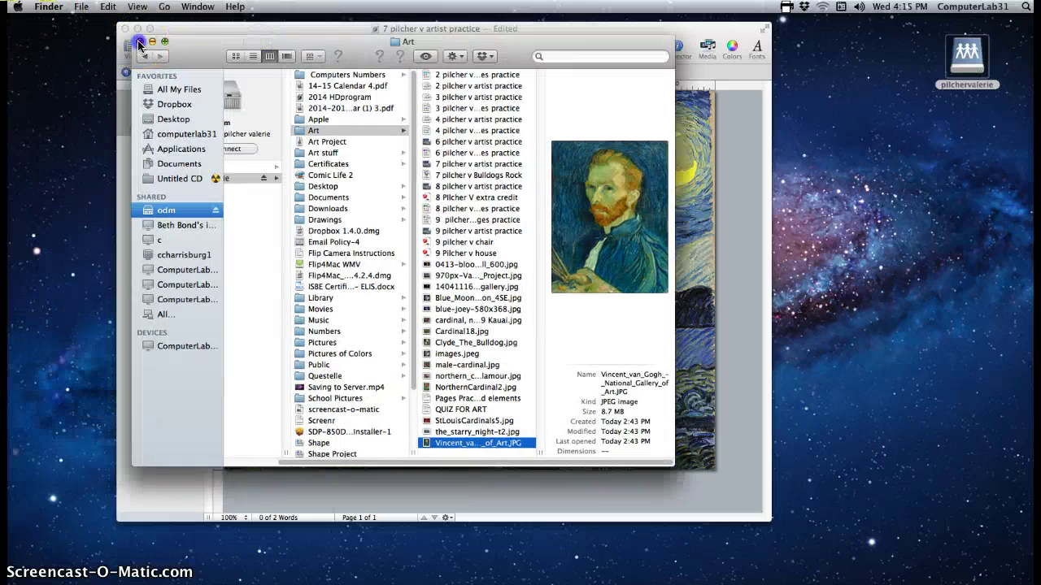
click(128, 31)
click(586, 300)
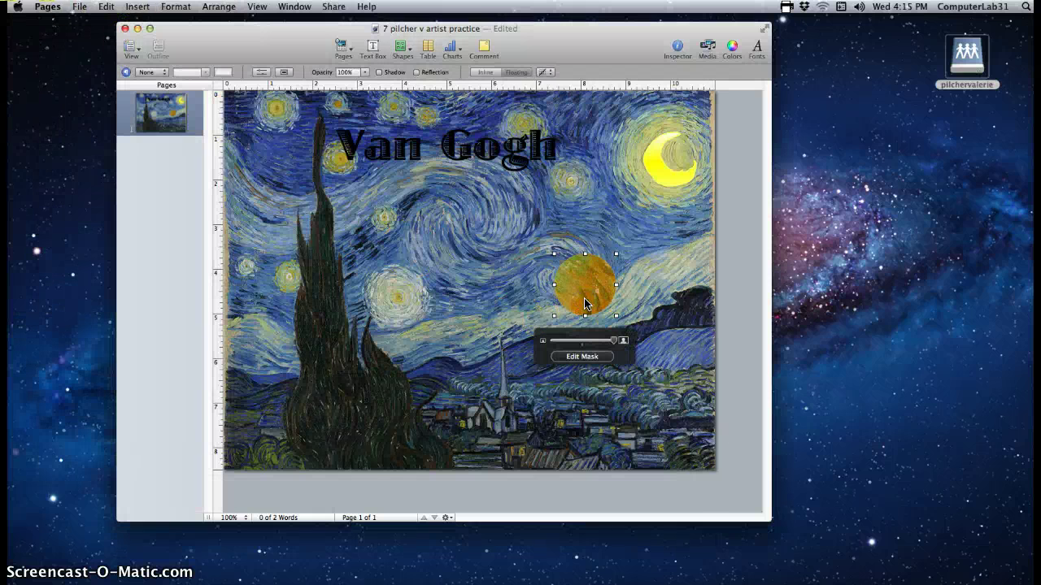
Step: Shrink the portrait inside its circular mask to show the head and shoulders, and shift it to center the face
drag(613, 340, 567, 345)
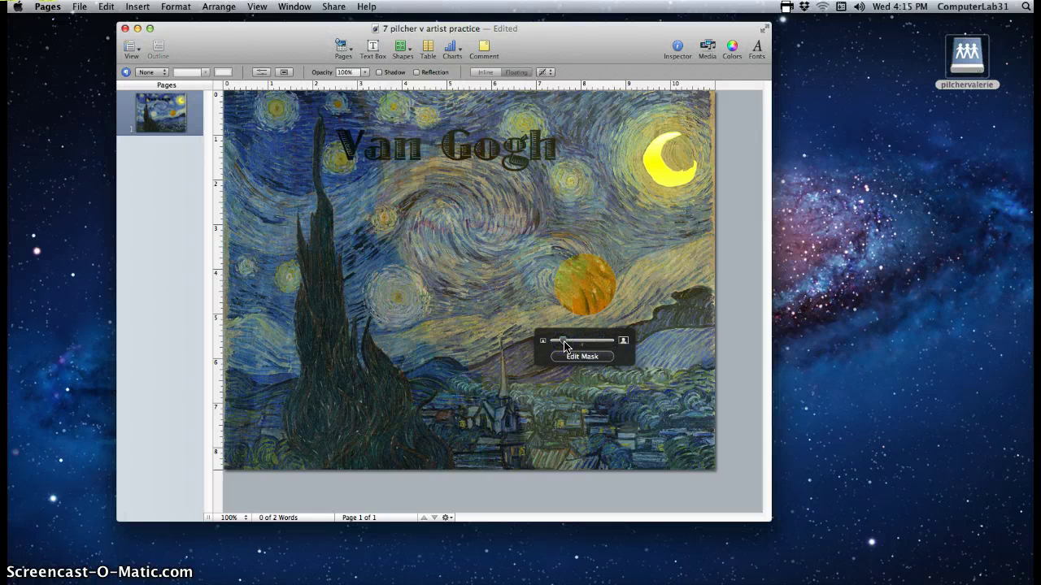
drag(567, 346, 550, 347)
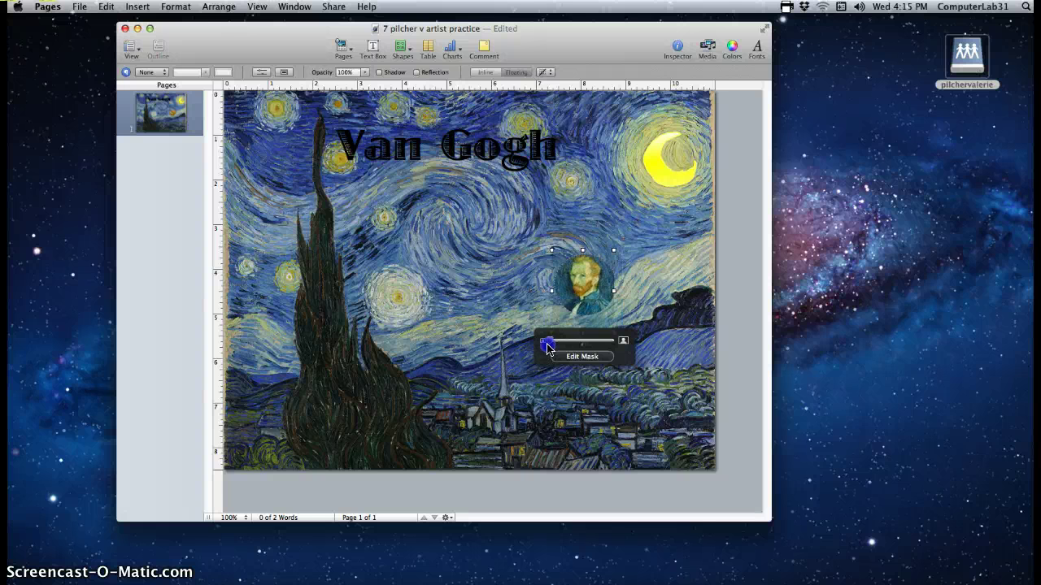
drag(579, 282, 584, 290)
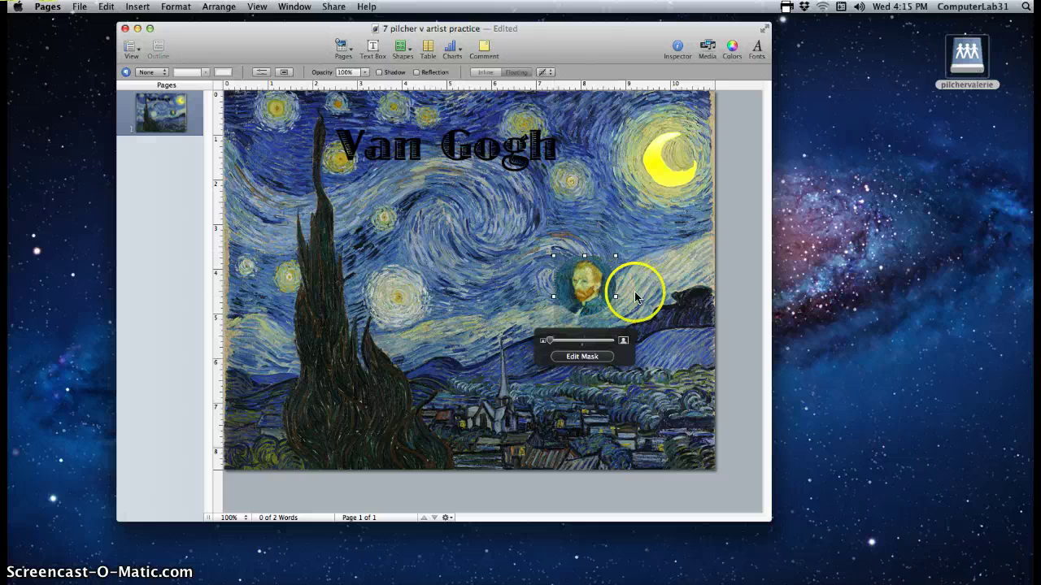
click(672, 363)
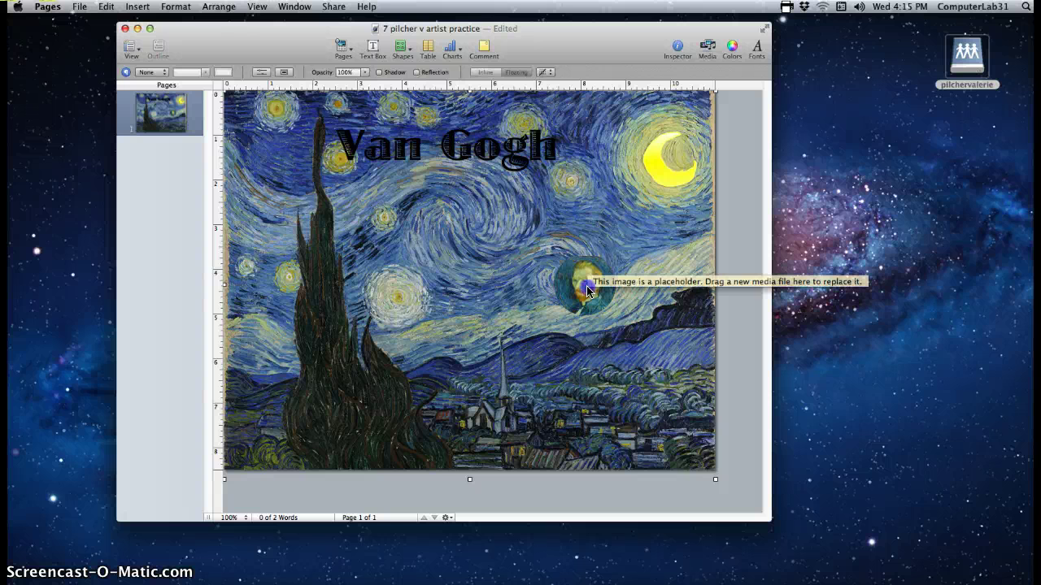
Step: Give the portrait circle a black Line stroke of 4 pt
click(589, 291)
click(675, 50)
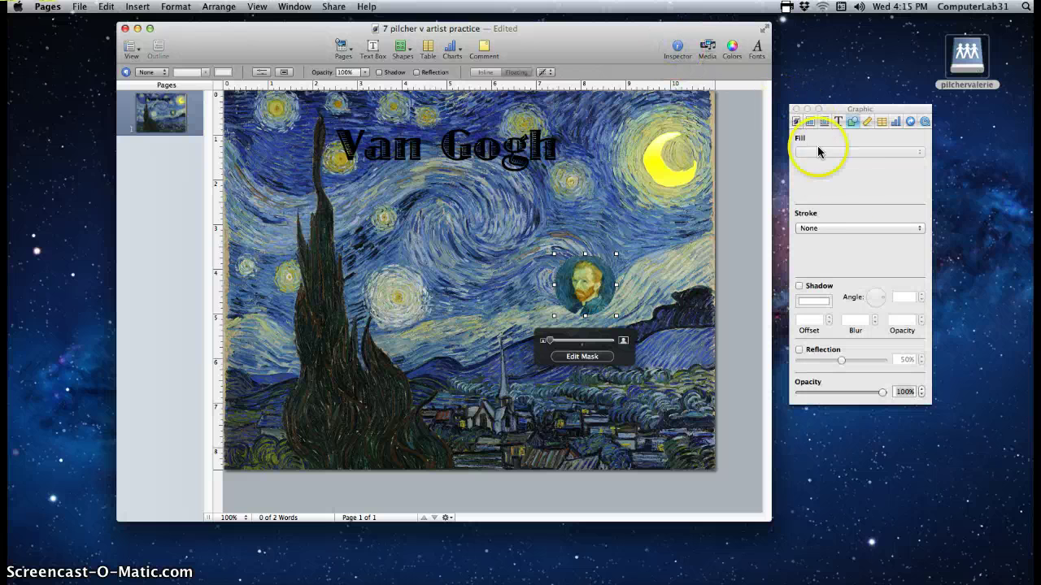
click(840, 227)
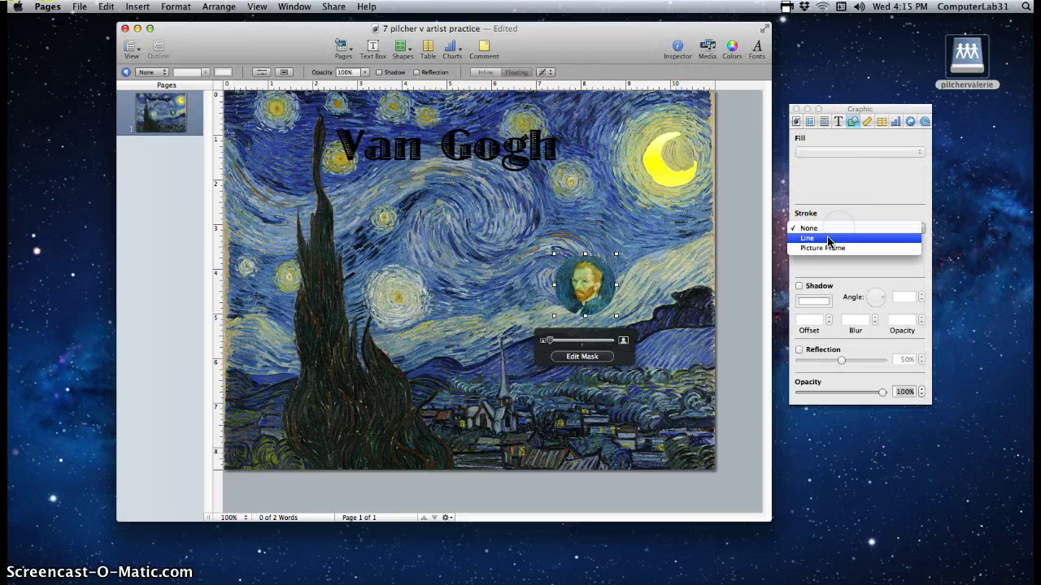
click(829, 239)
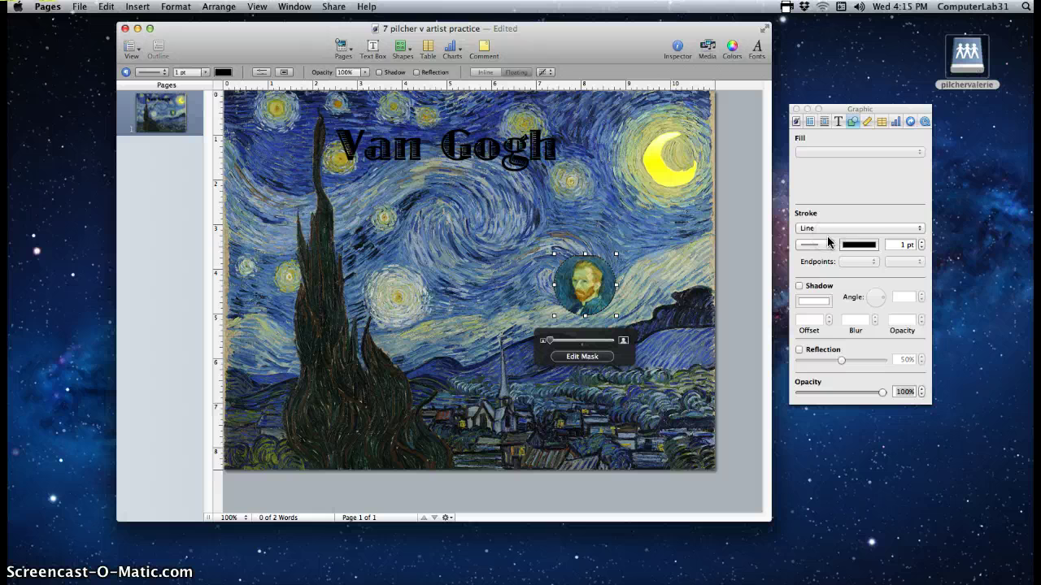
click(922, 244)
click(632, 279)
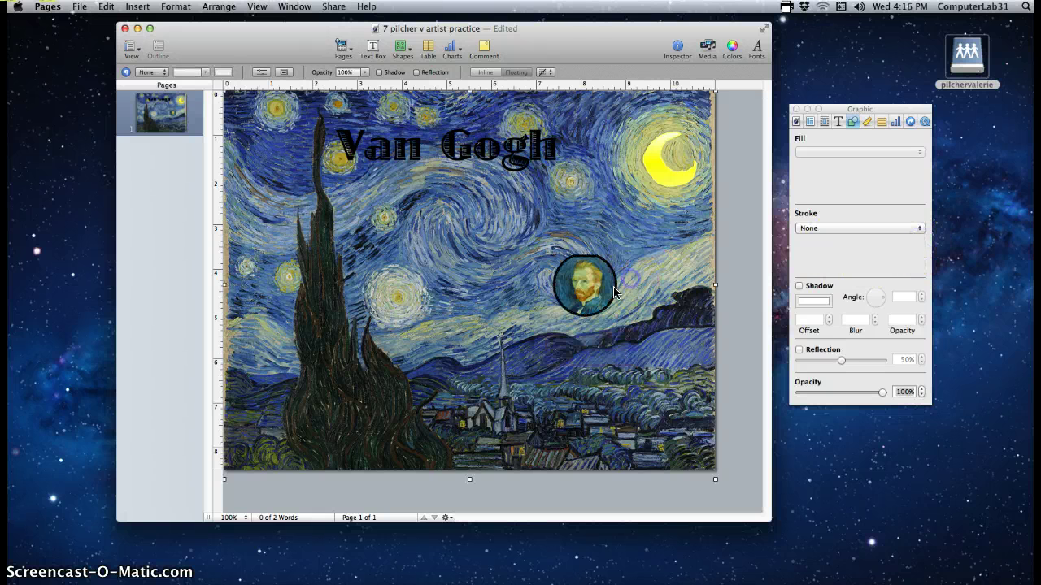
Step: Shift the portrait within its outlined circle so the head sits higher and more of the shoulders shows
click(581, 297)
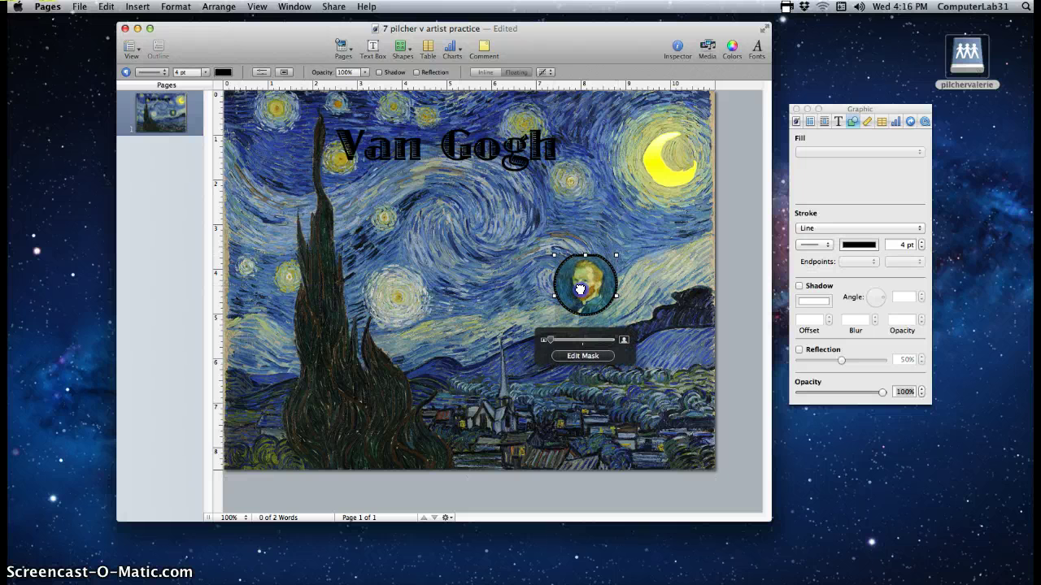
drag(581, 290, 598, 317)
click(641, 309)
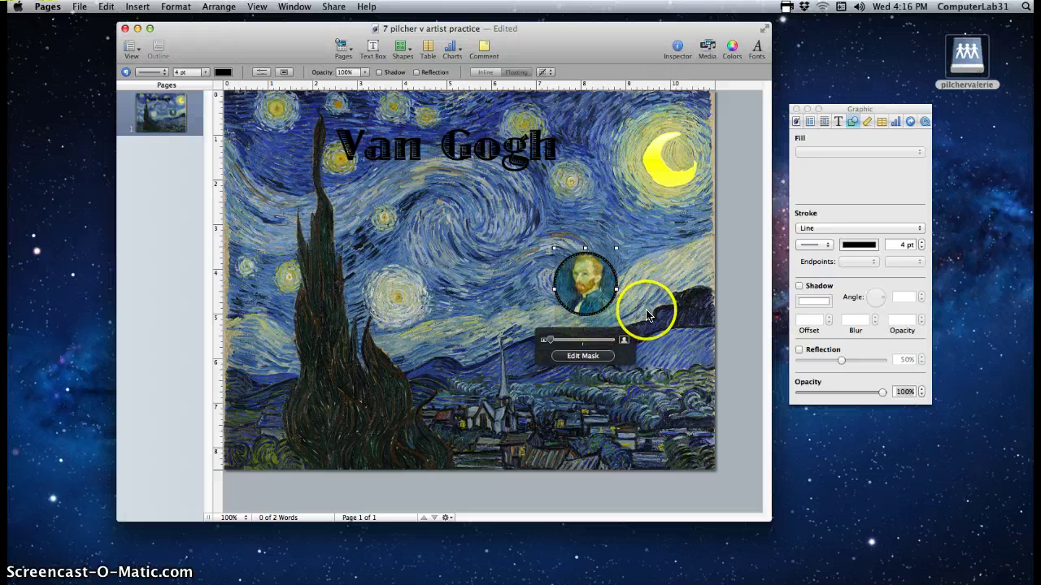
click(590, 315)
drag(591, 316, 586, 289)
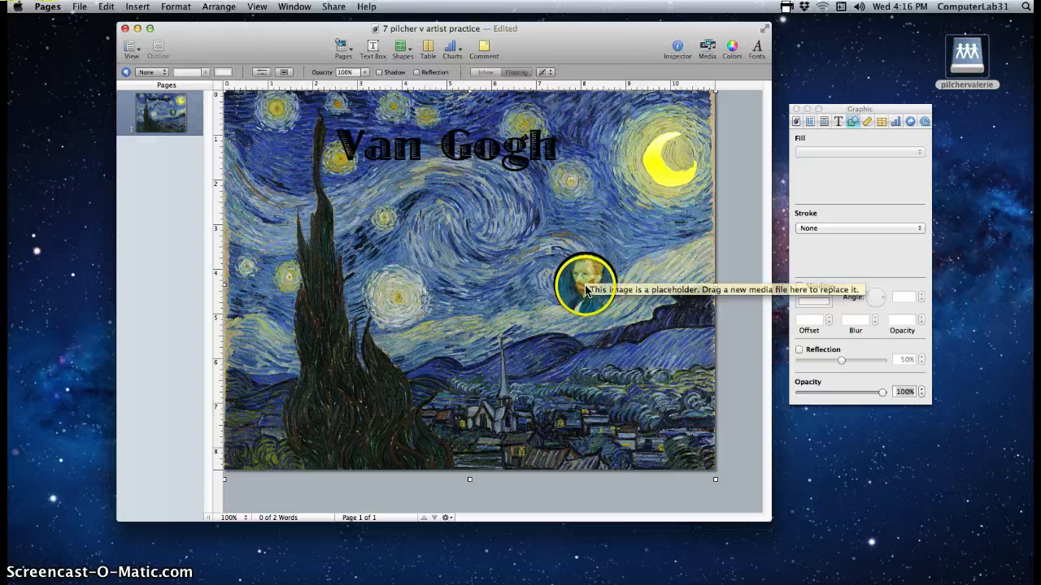
Step: Move the Van Gogh title directly beneath the portrait circle
click(658, 194)
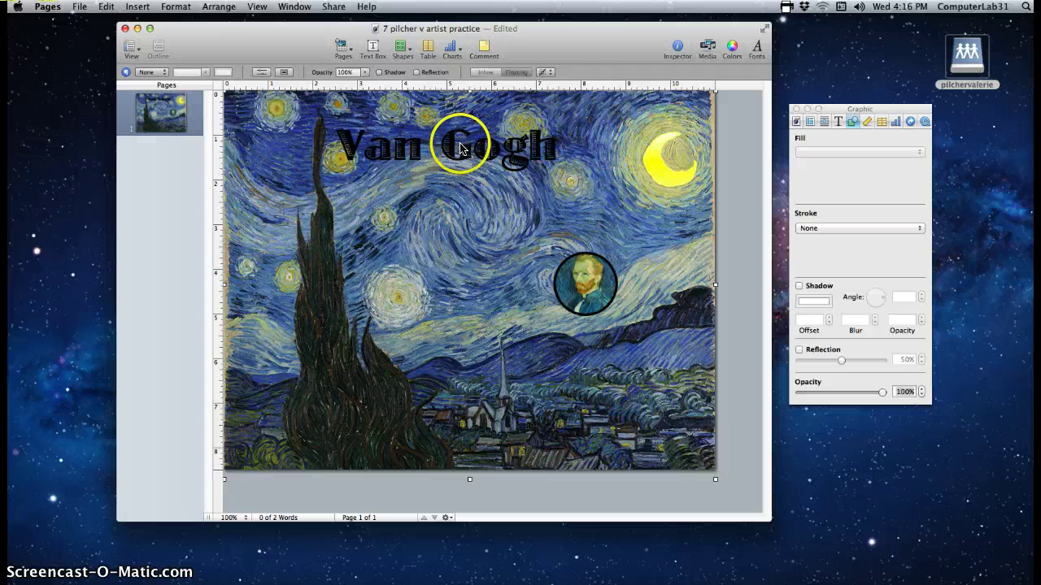
drag(460, 152, 596, 344)
click(587, 278)
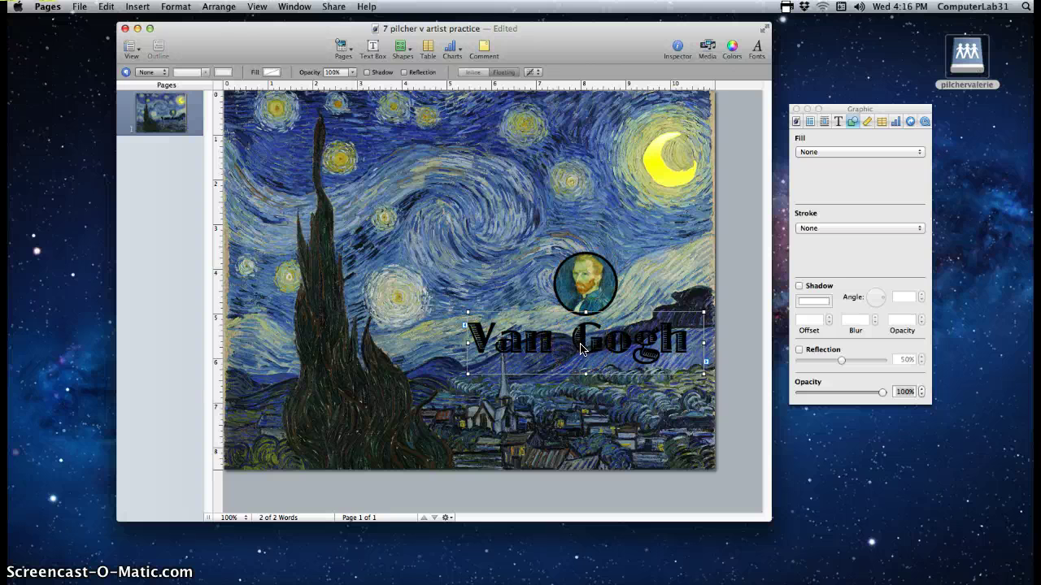
Step: Color the Van Gogh title text Banana yellow
click(615, 345)
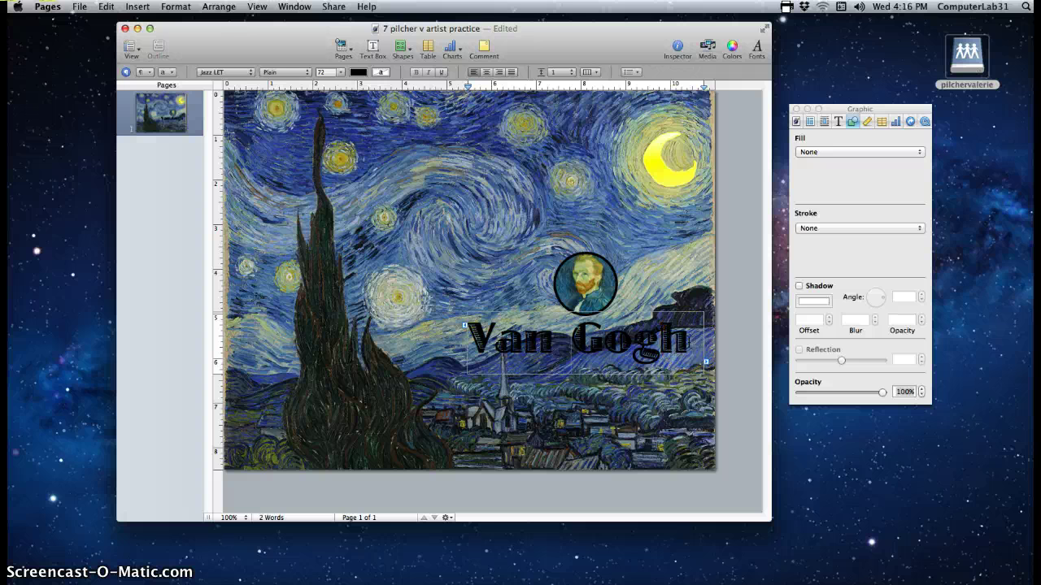
drag(650, 348, 468, 346)
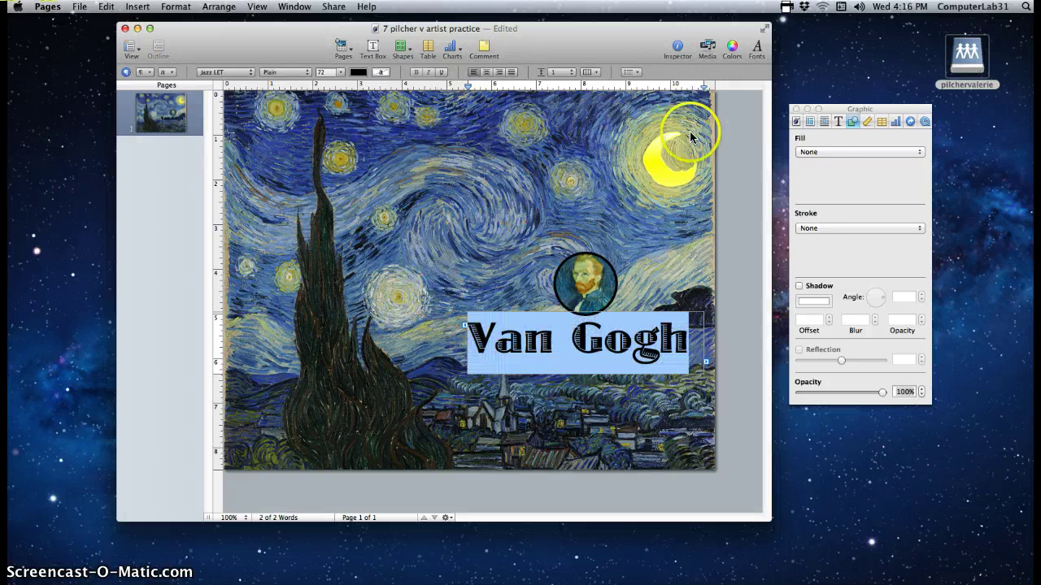
click(837, 124)
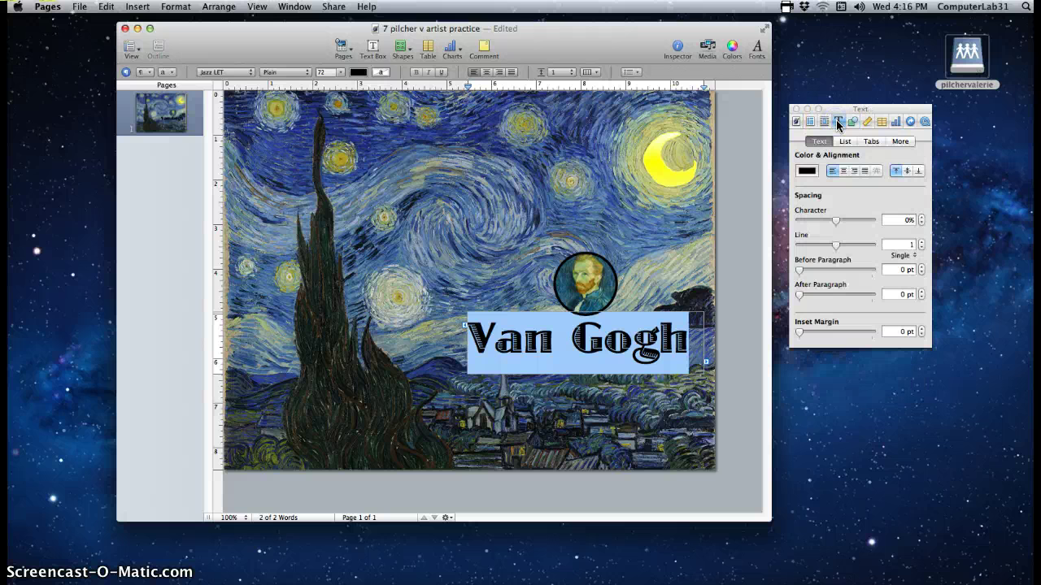
click(678, 49)
click(678, 48)
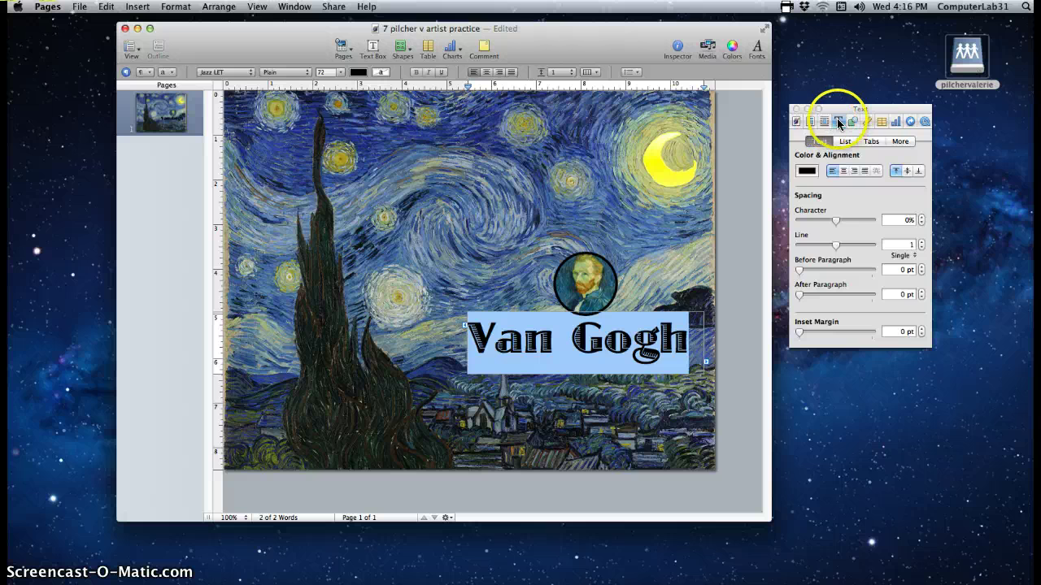
click(805, 171)
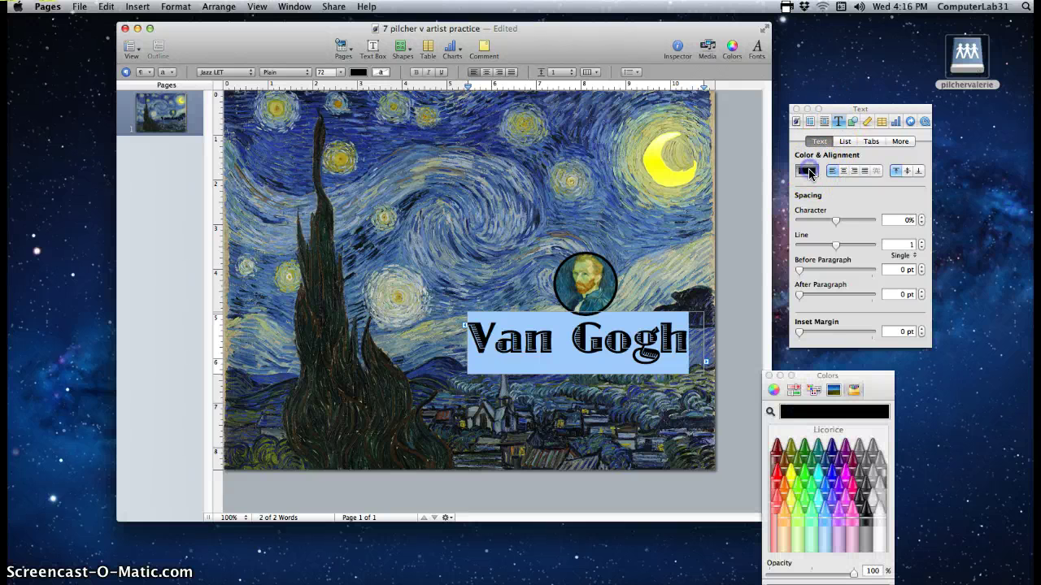
click(779, 492)
click(588, 461)
click(590, 363)
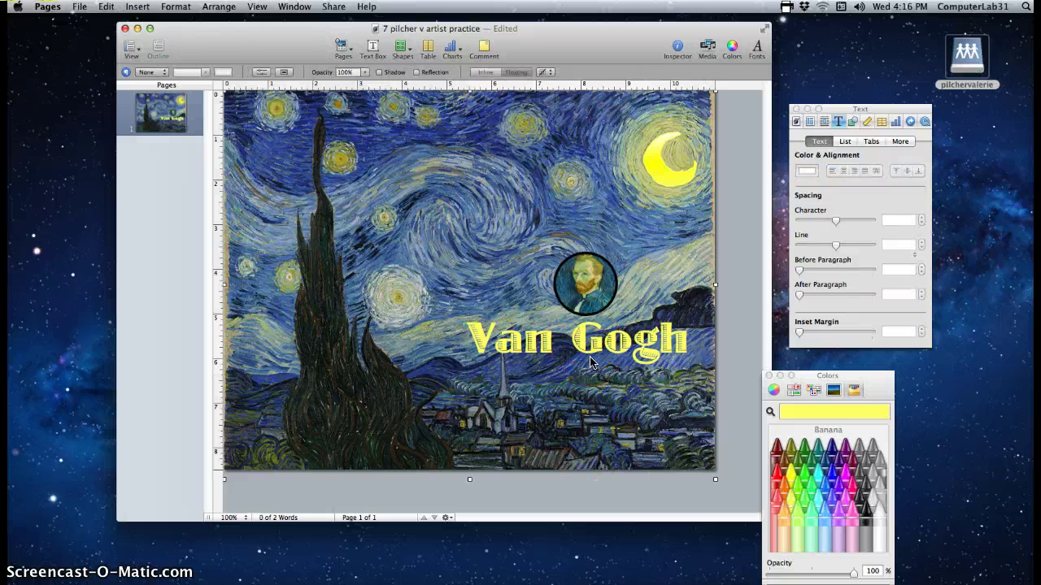
click(598, 356)
click(634, 368)
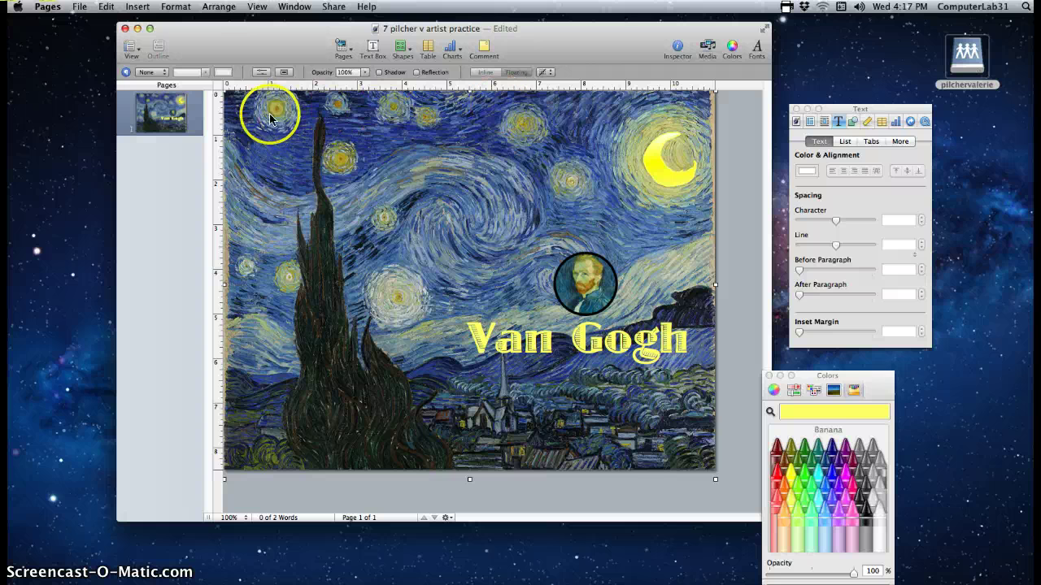
Step: Shift the Starry Night painting slightly upward, and undo the move
click(652, 174)
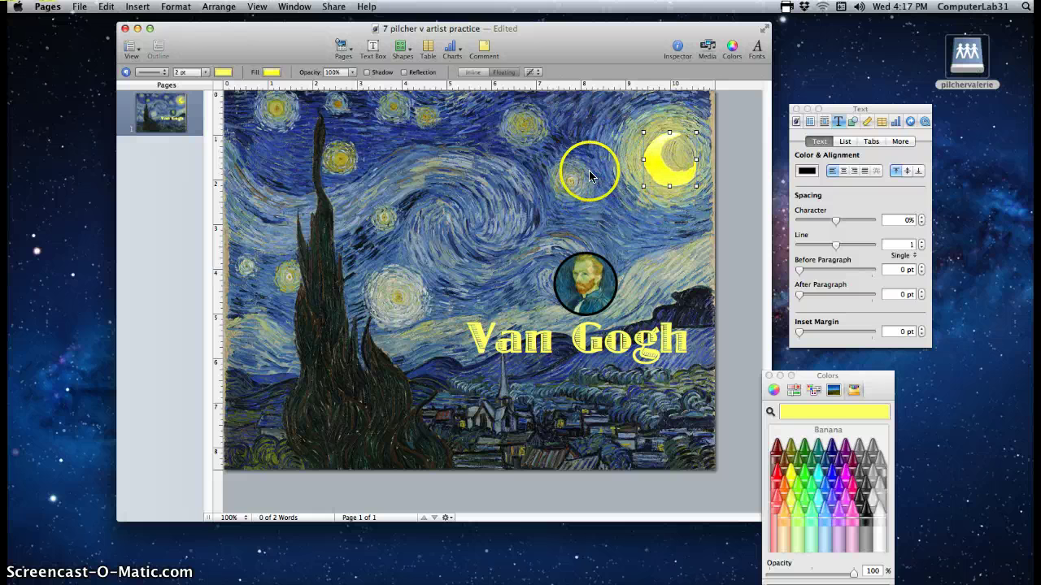
click(577, 173)
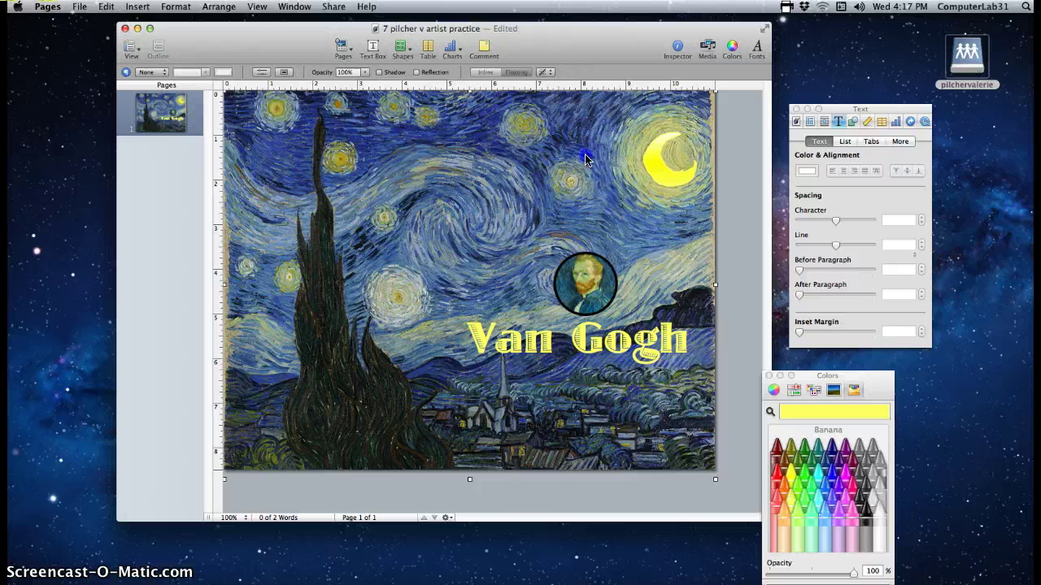
drag(586, 159, 611, 149)
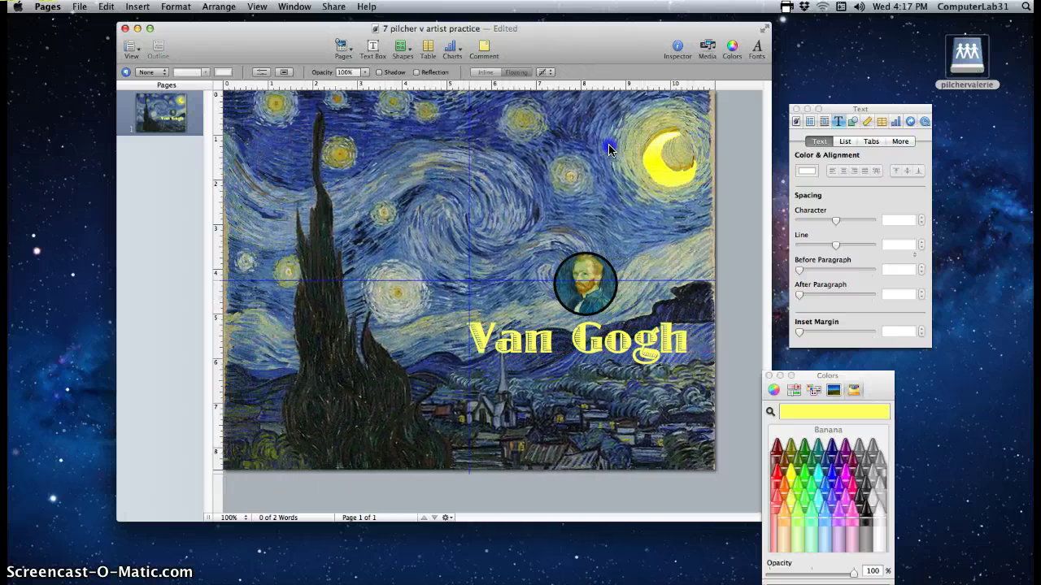
click(106, 6)
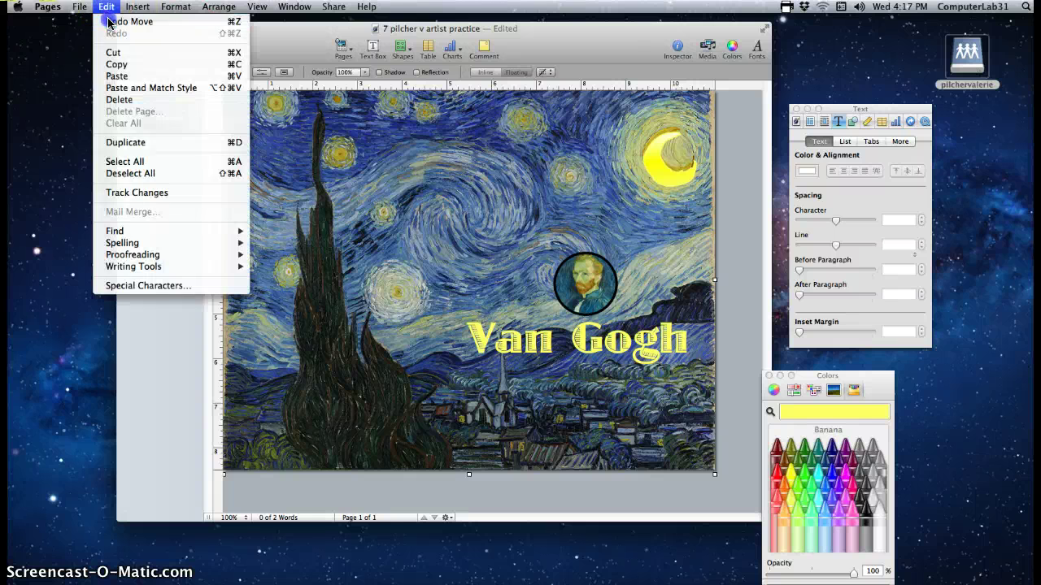
click(108, 22)
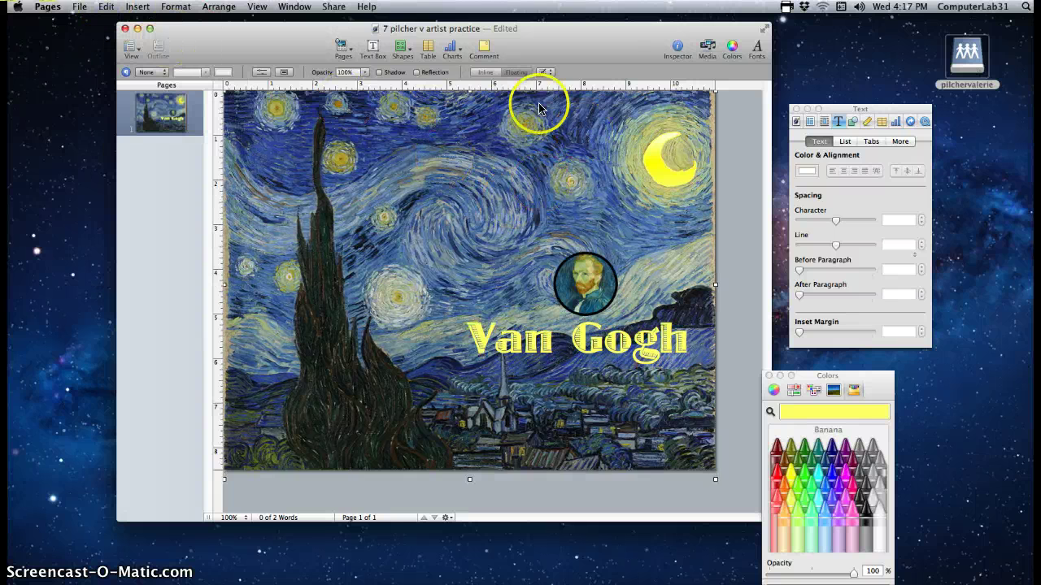
Step: Lock the Starry Night painting in place
click(218, 6)
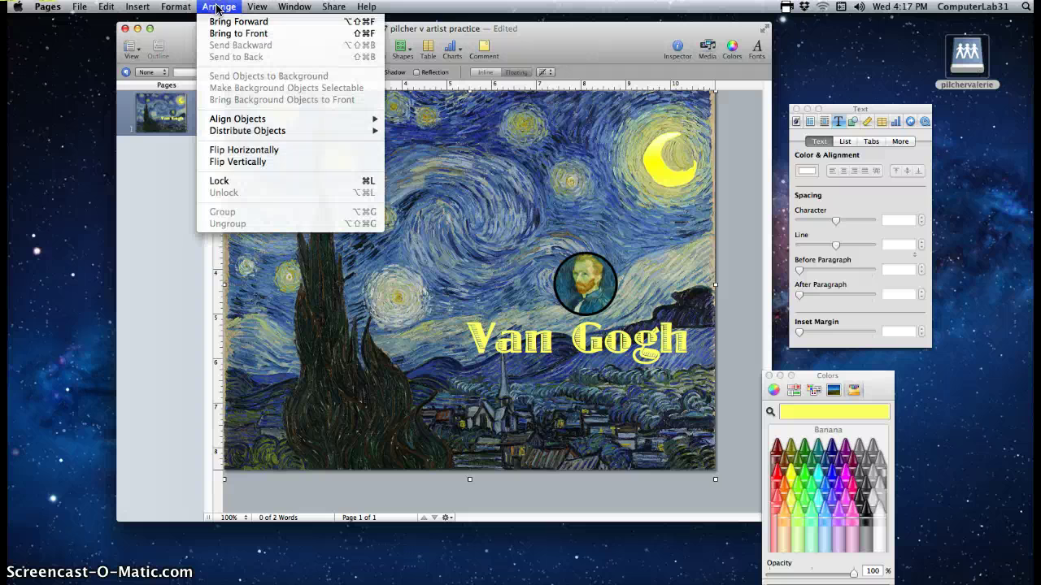
click(244, 180)
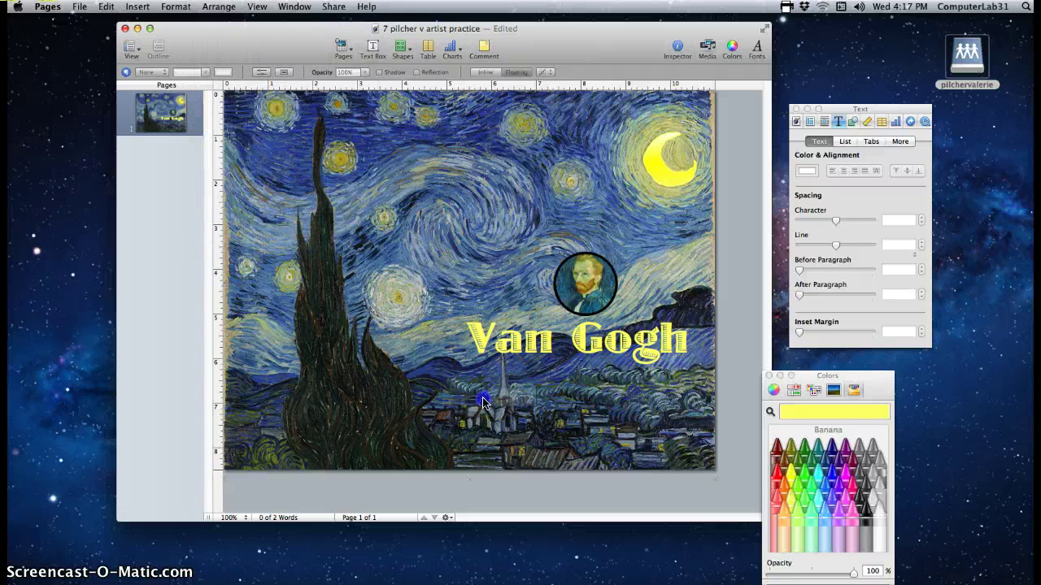
Step: Nudge the yellow crescent moon shape slightly into position over the painted moon and lock it in place
click(650, 173)
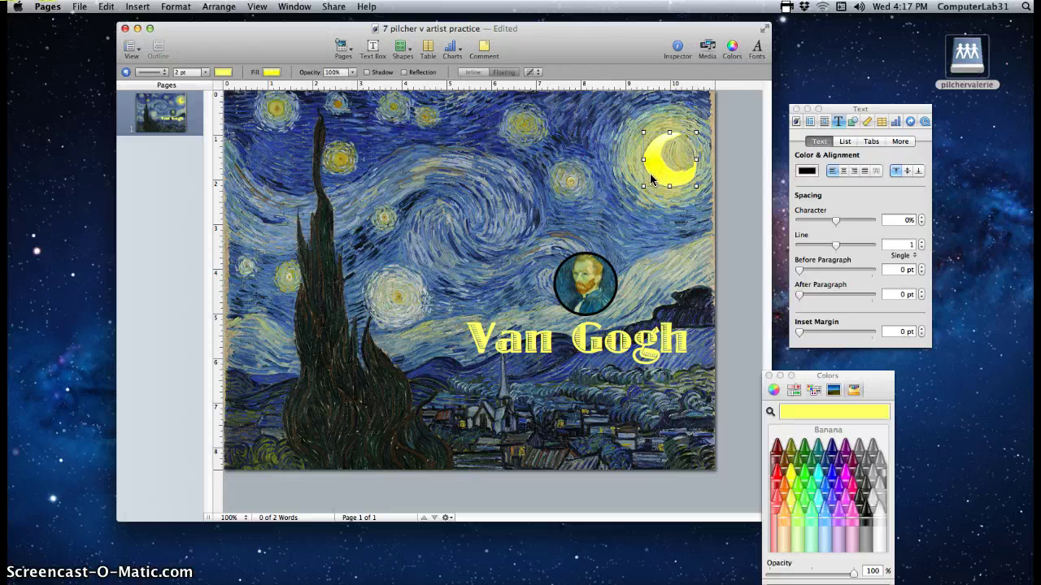
mouse_move(650, 173)
mouse_down()
mouse_move(530, 162)
mouse_move(652, 169)
mouse_up()
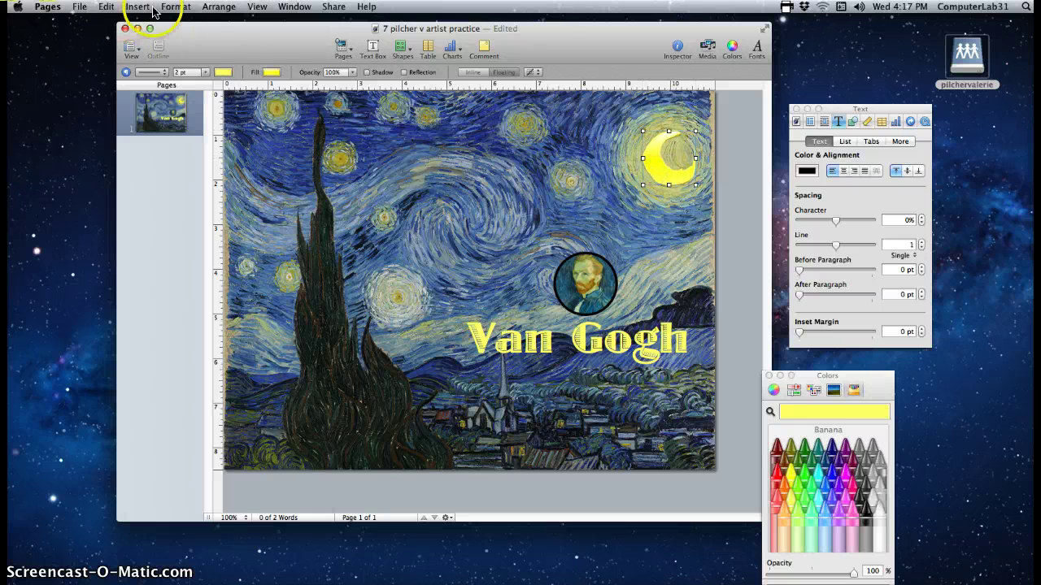
click(219, 7)
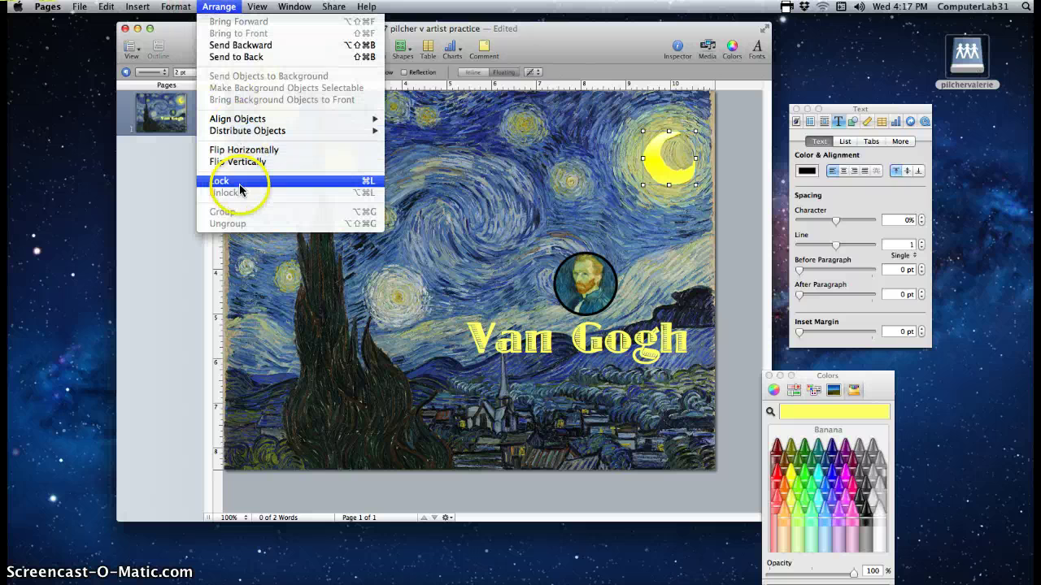
click(240, 182)
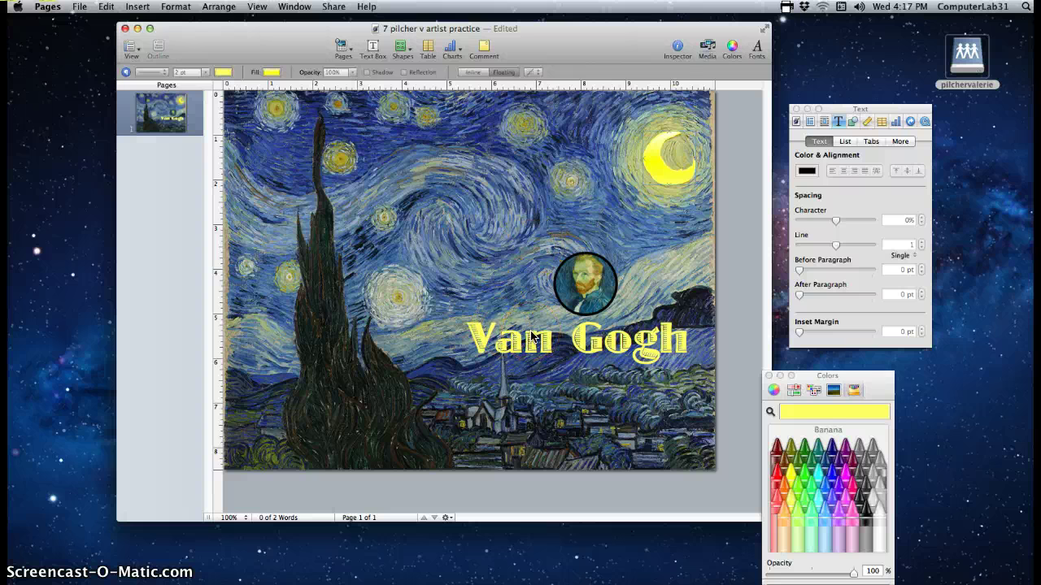
Step: Move the Van Gogh title to the painting's lower-left corner and place the portrait circle just above the word Van
drag(535, 342, 317, 437)
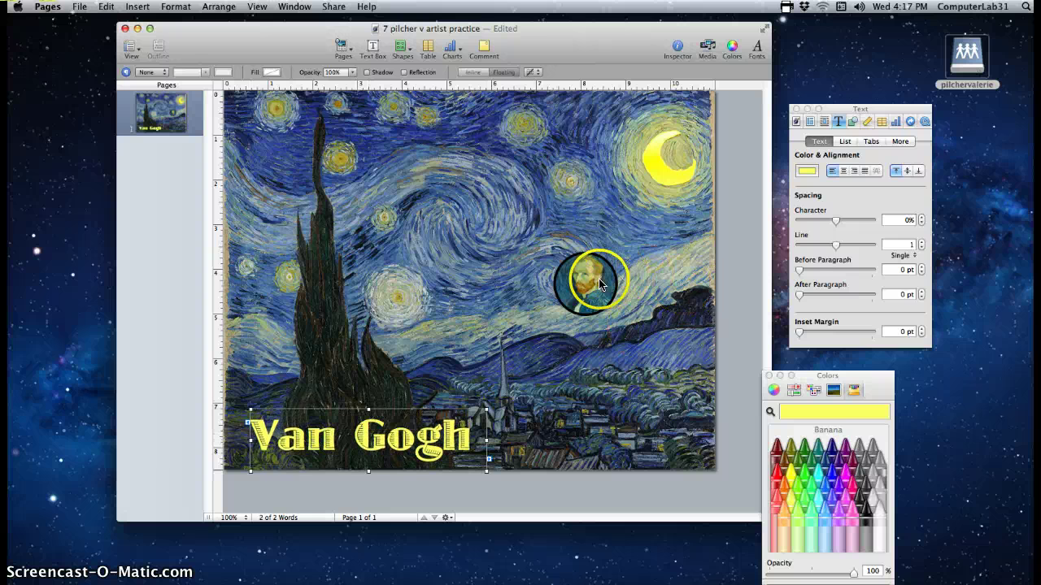
drag(561, 304, 298, 403)
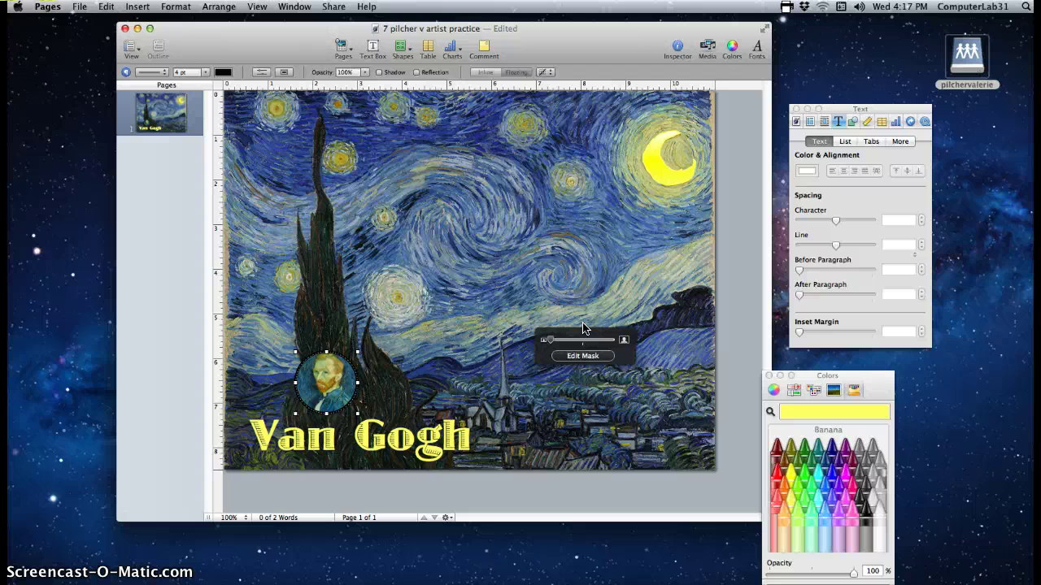
click(458, 318)
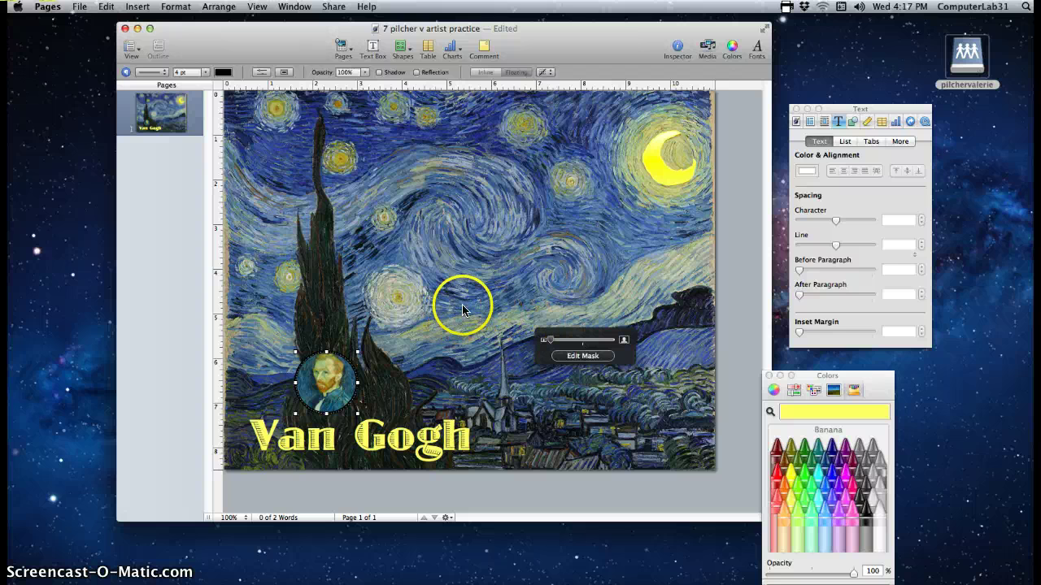